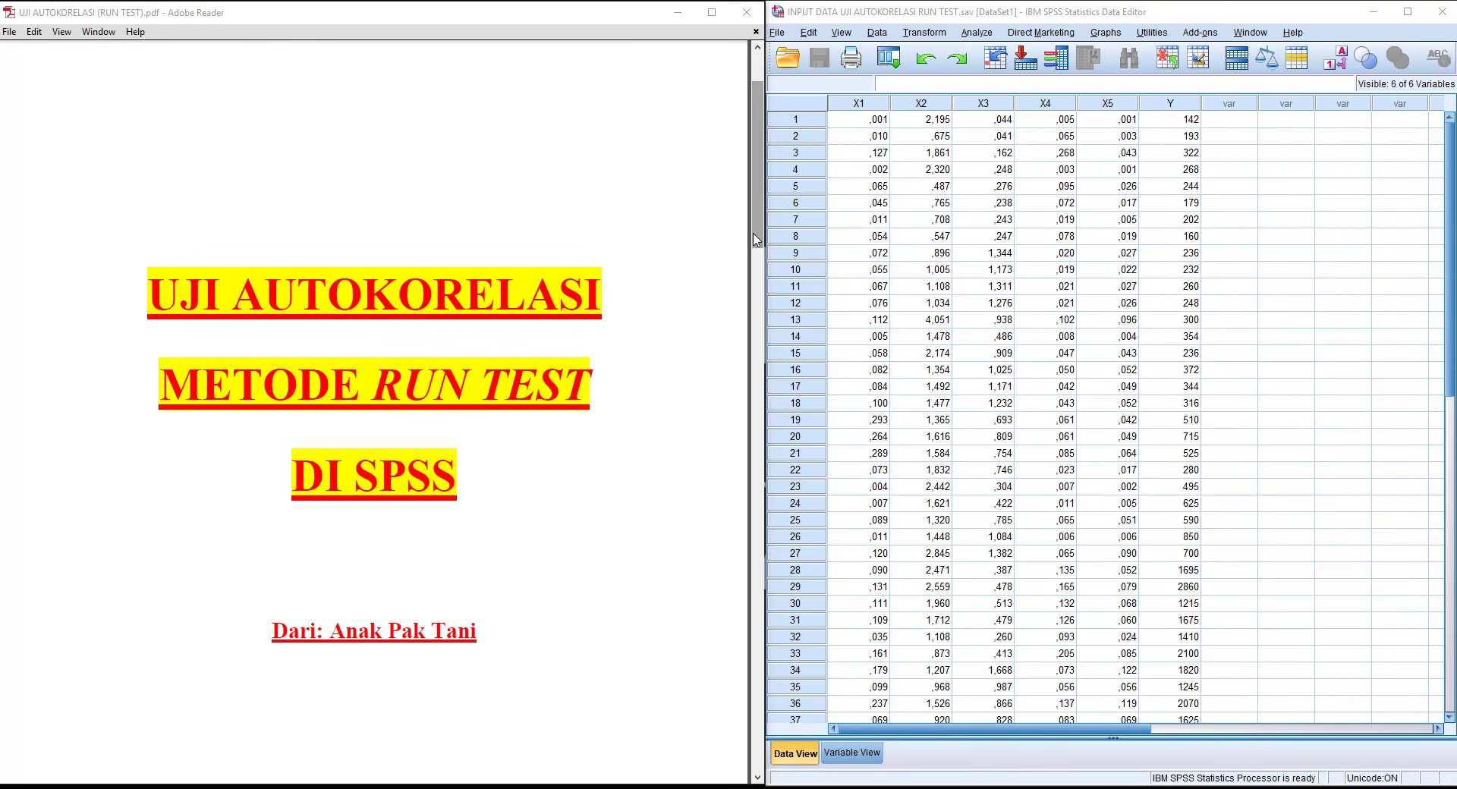
Step: Read the PDF's basic concepts section on the Run Test for autocorrelation, points 1 to 6
{"action": "left_click_drag", "start_coordinate": [756, 244], "coordinate": [793, 454]}
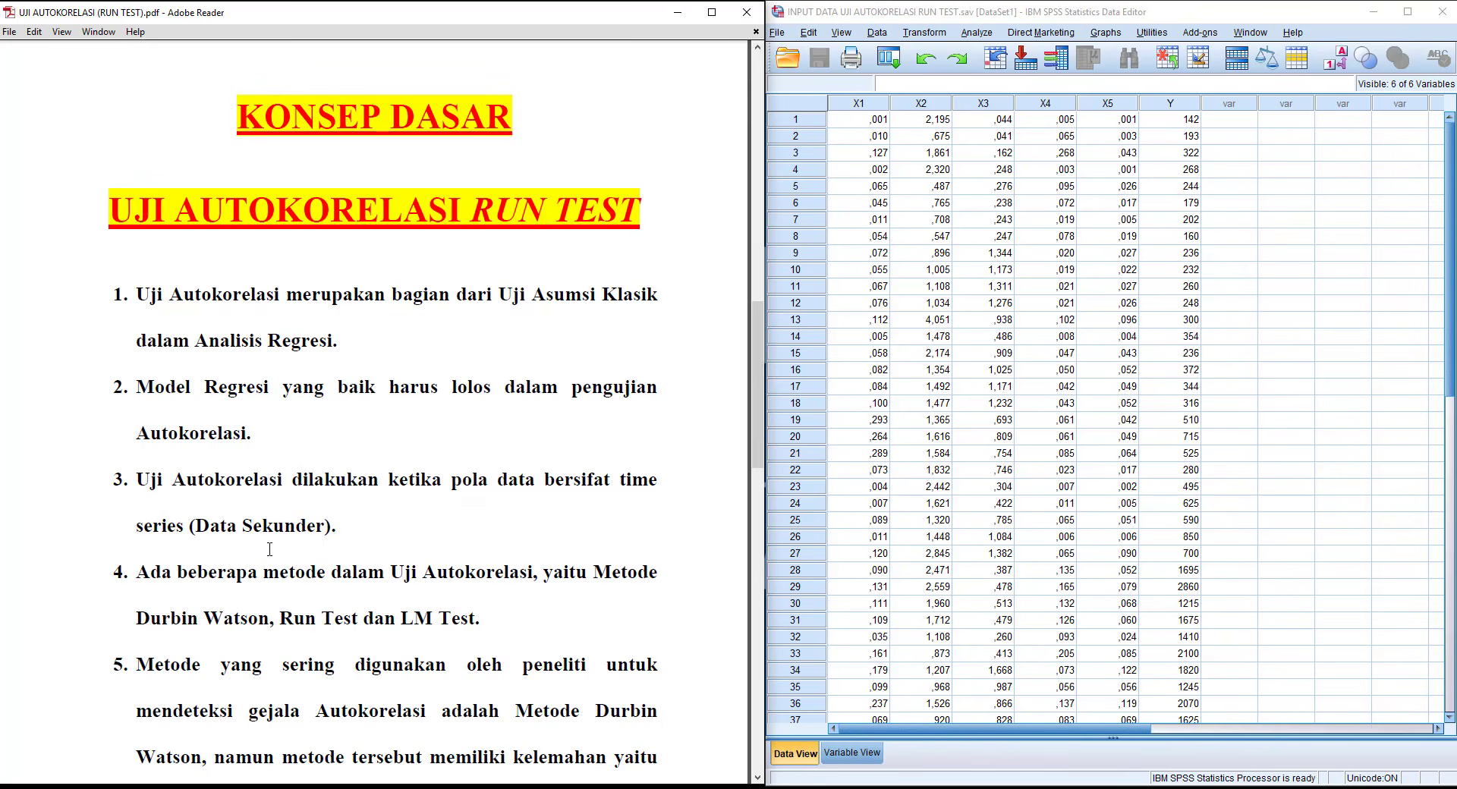
{"action": "left_click_drag", "start_coordinate": [755, 449], "coordinate": [761, 471]}
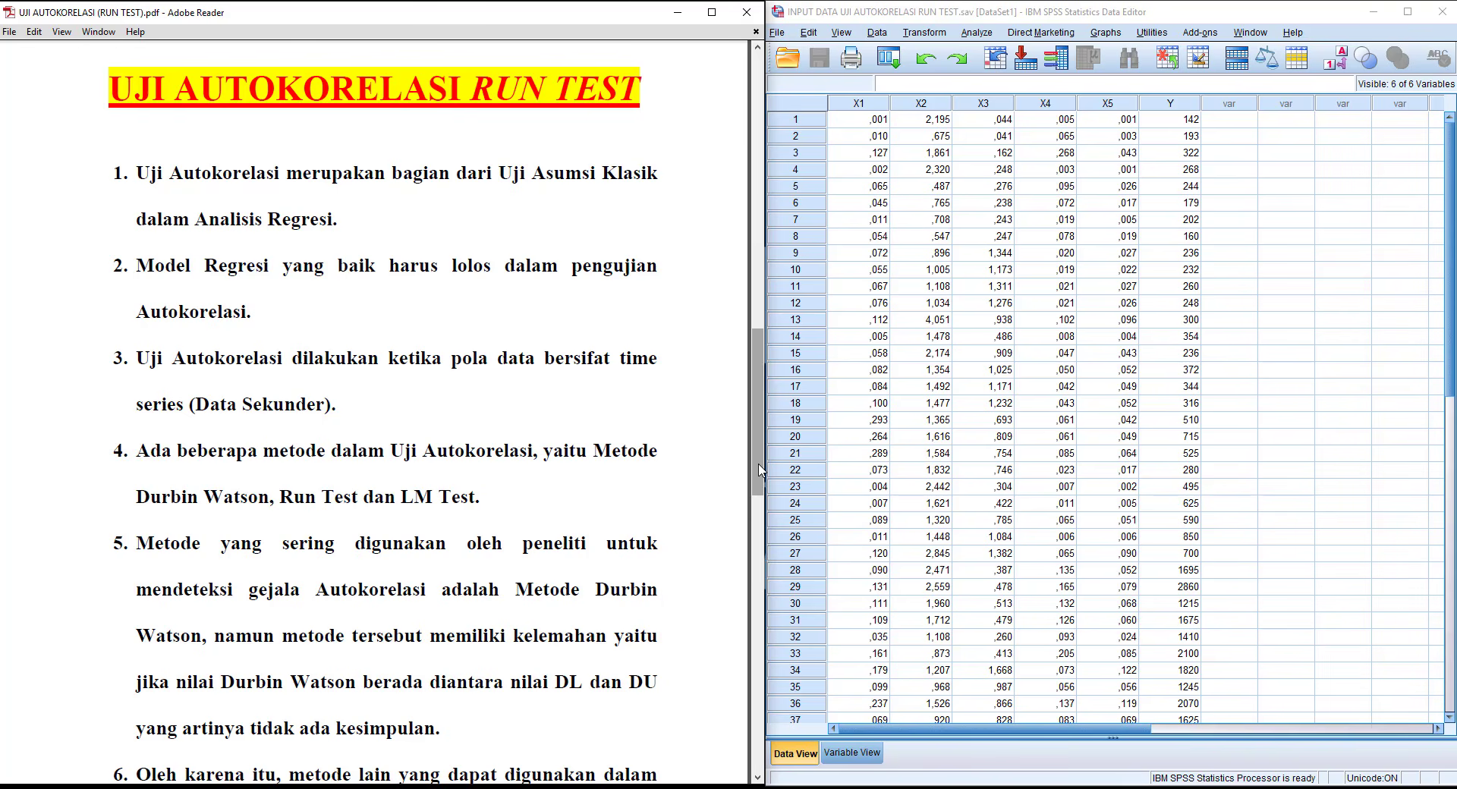
{"action": "left_click_drag", "start_coordinate": [760, 470], "coordinate": [759, 489]}
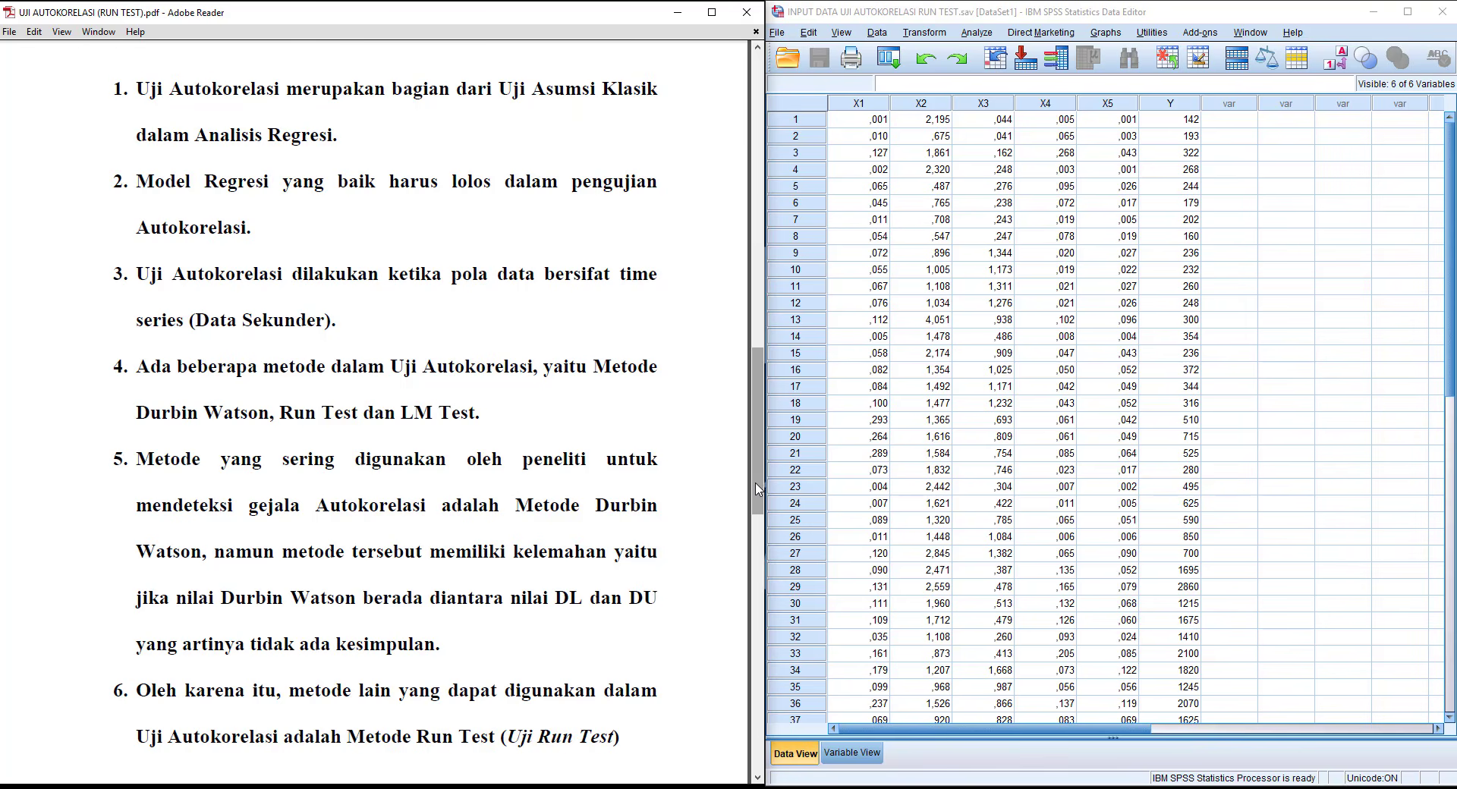
{"action": "left_click_drag", "start_coordinate": [760, 490], "coordinate": [760, 495]}
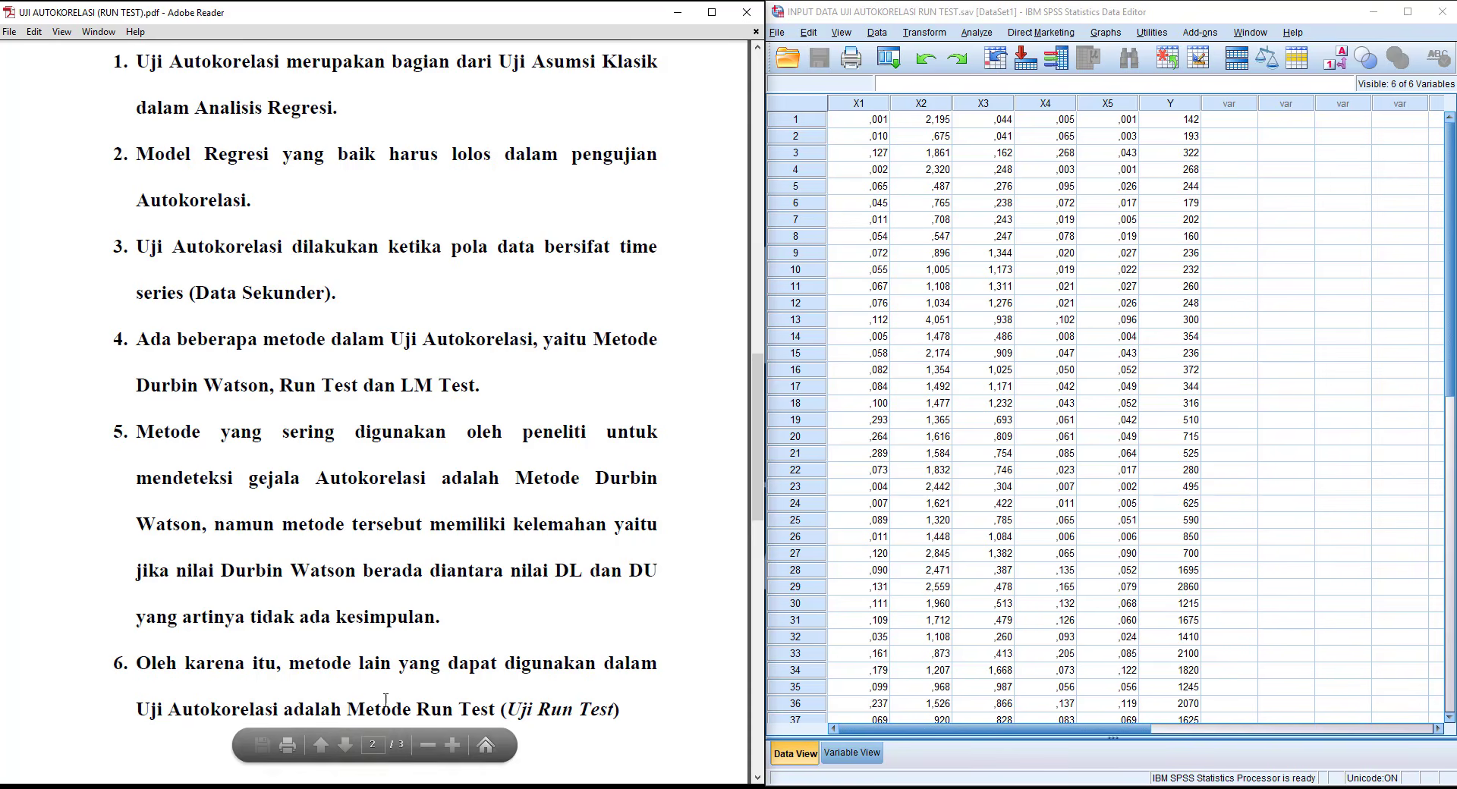
{"action": "left_click_drag", "start_coordinate": [765, 516], "coordinate": [760, 522]}
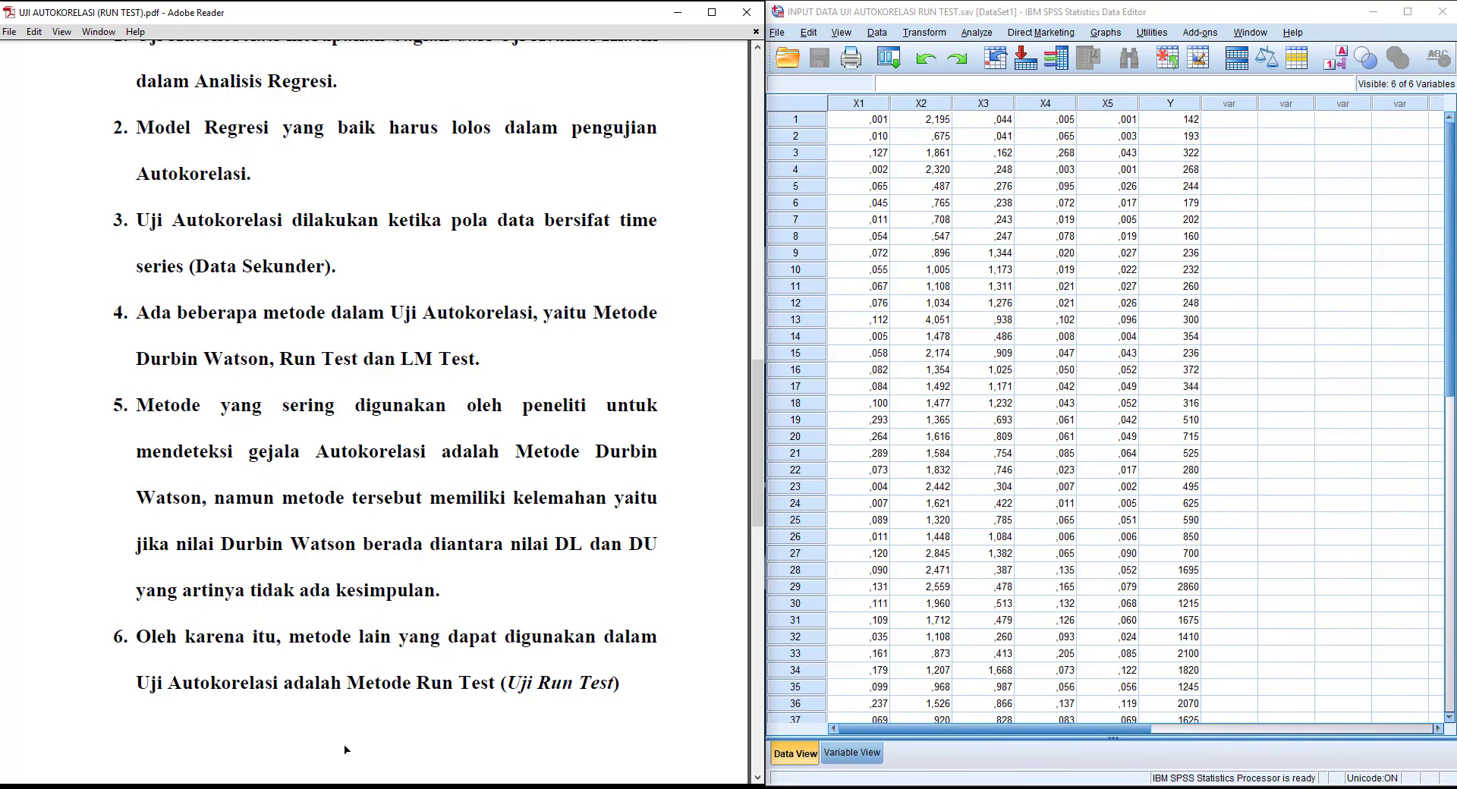
Step: Switch to the maximized SPSS Data Editor and set up a linear regression with Y as dependent and X1 to X5 as independent variables
{"action": "left_click", "coordinate": [1408, 12]}
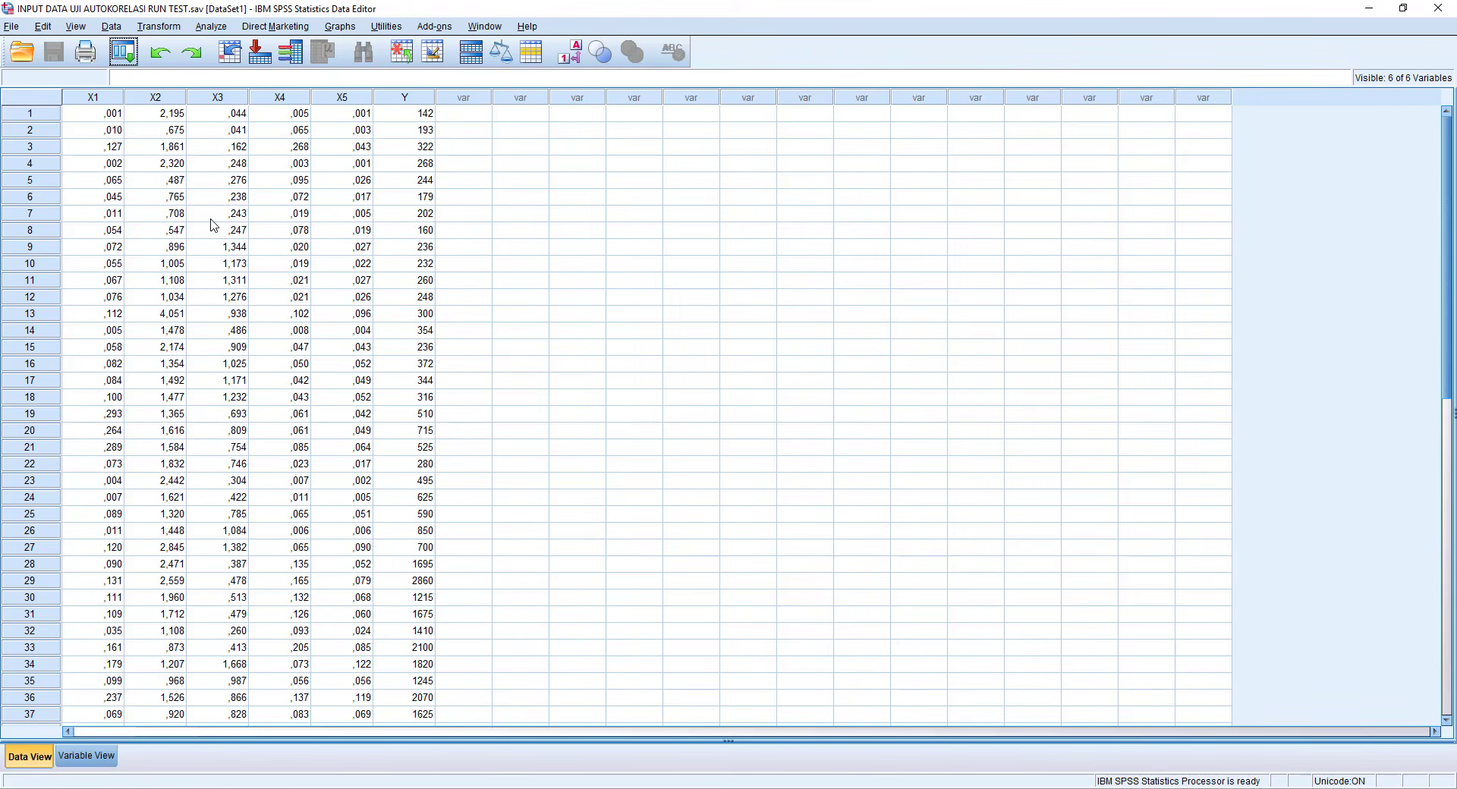
{"action": "left_click", "coordinate": [209, 27]}
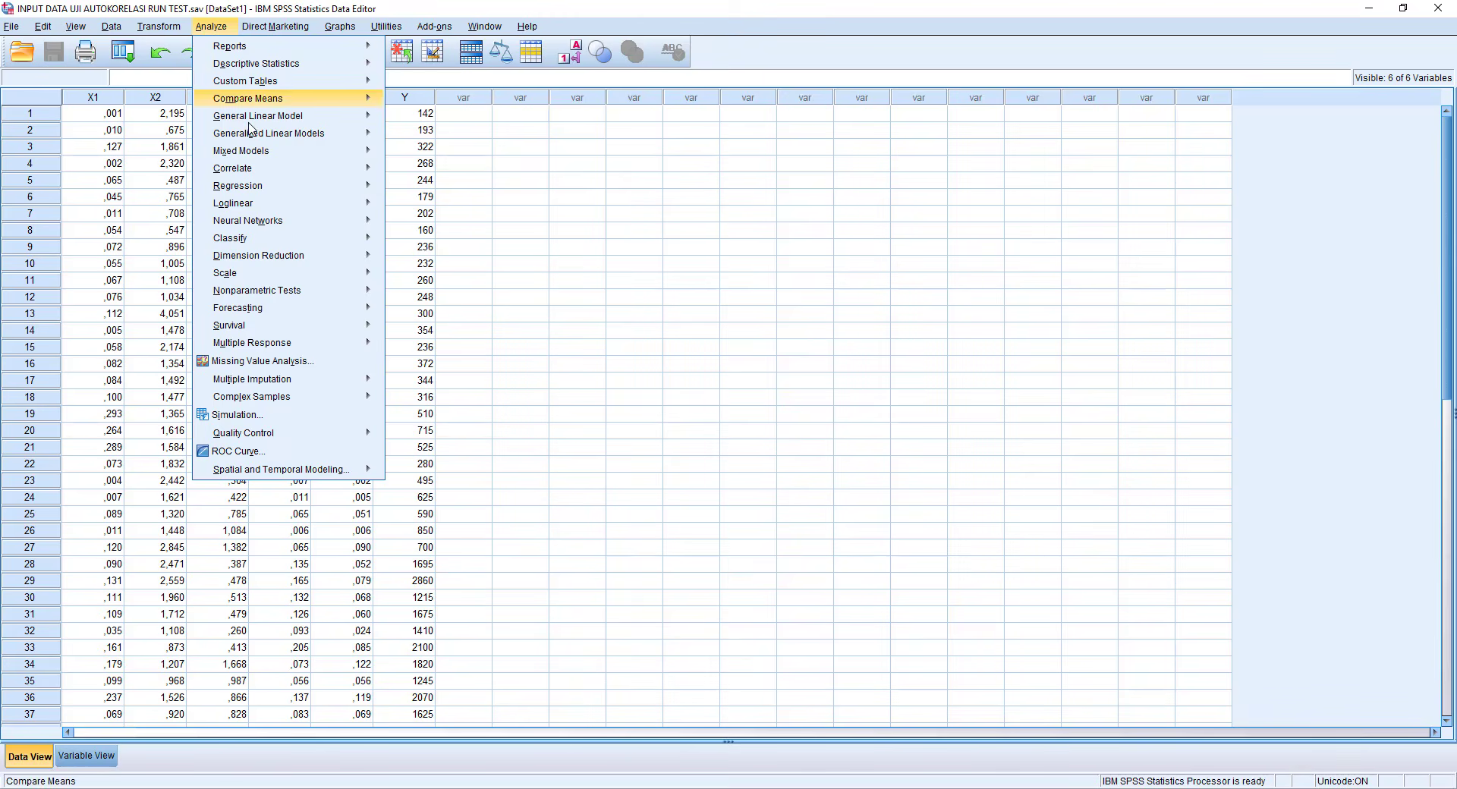
{"action": "mouse_move", "coordinate": [272, 189]}
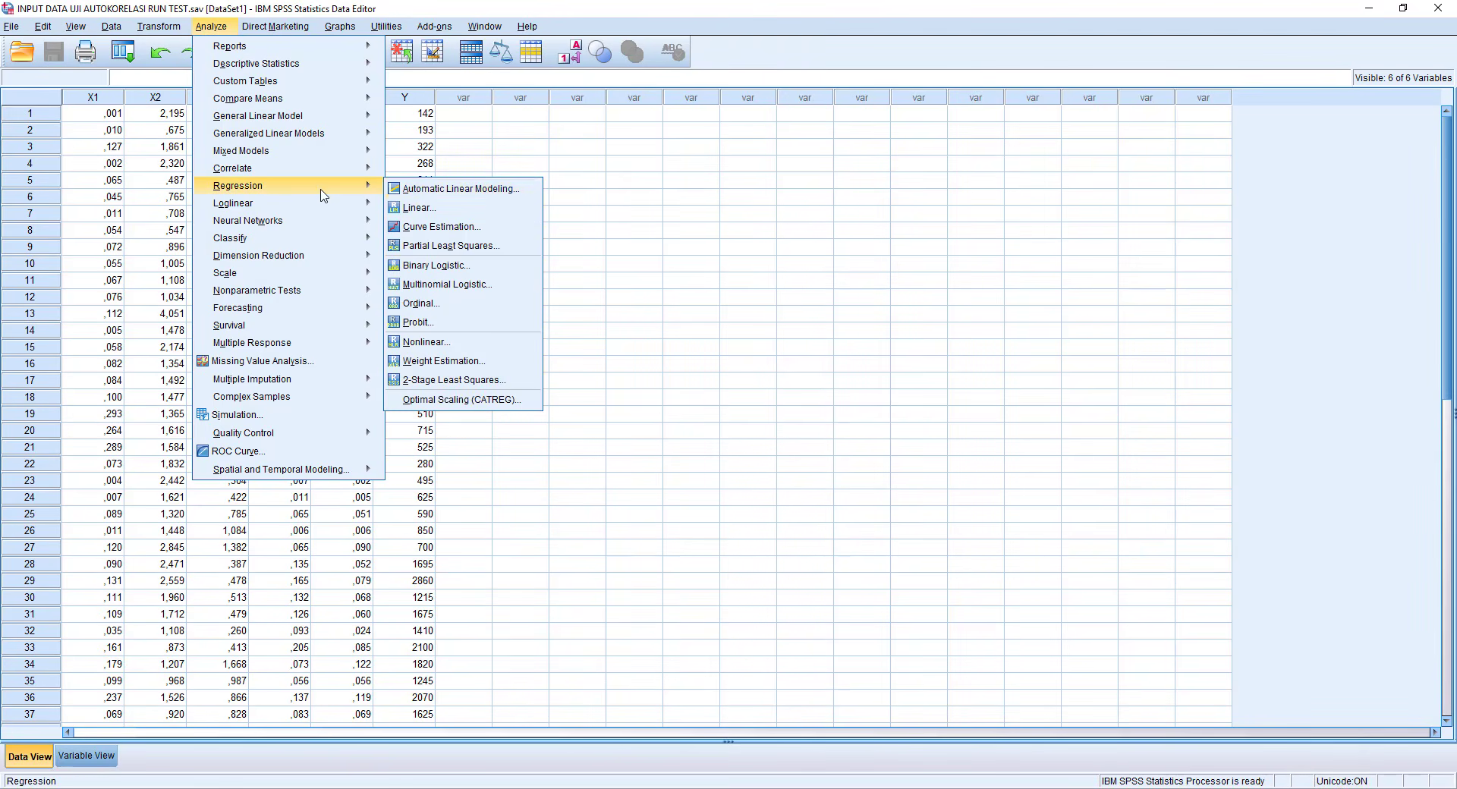
{"action": "left_click", "coordinate": [420, 208]}
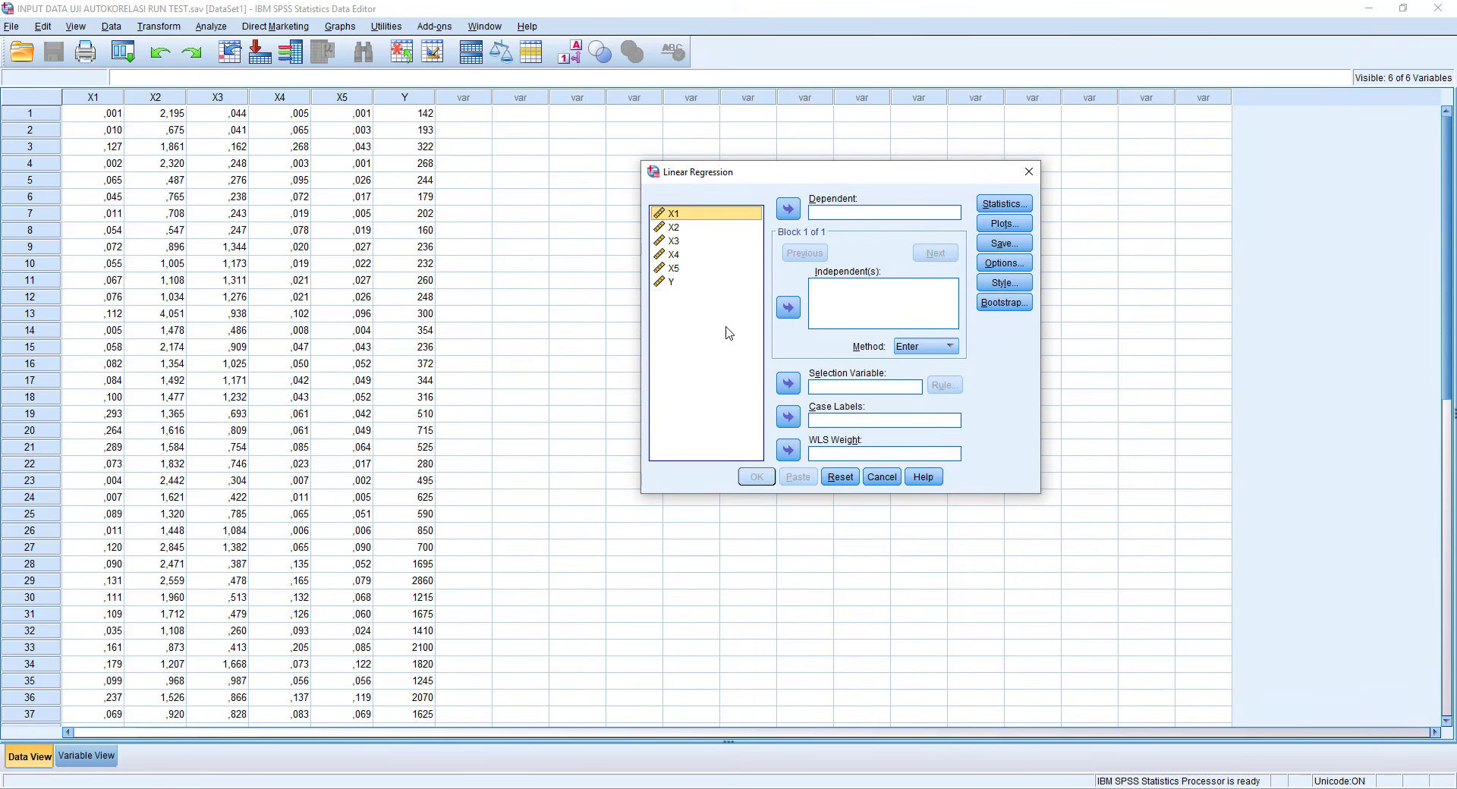
{"action": "left_click", "coordinate": [675, 286]}
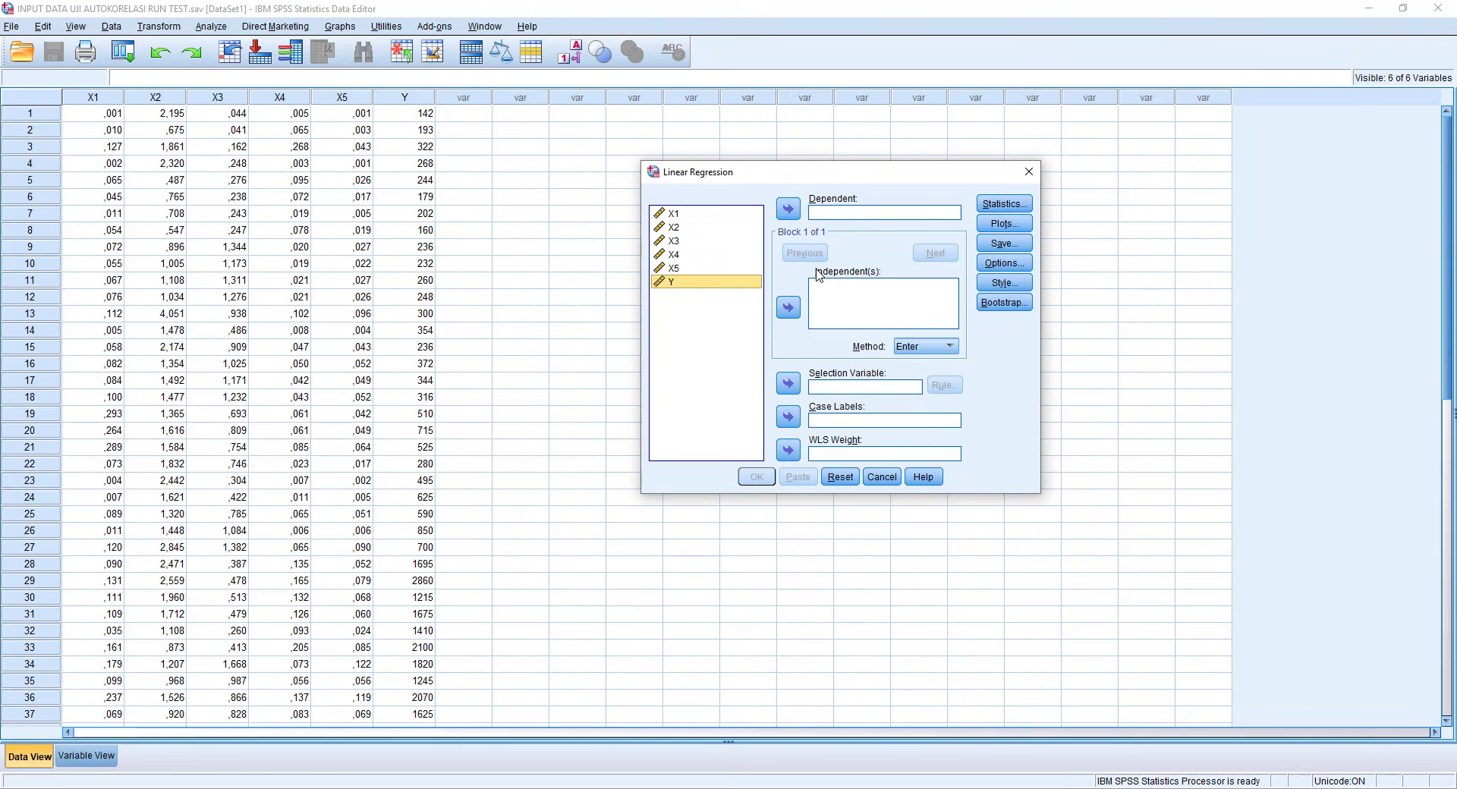
{"action": "left_click", "coordinate": [789, 211]}
{"action": "left_click", "coordinate": [704, 216]}
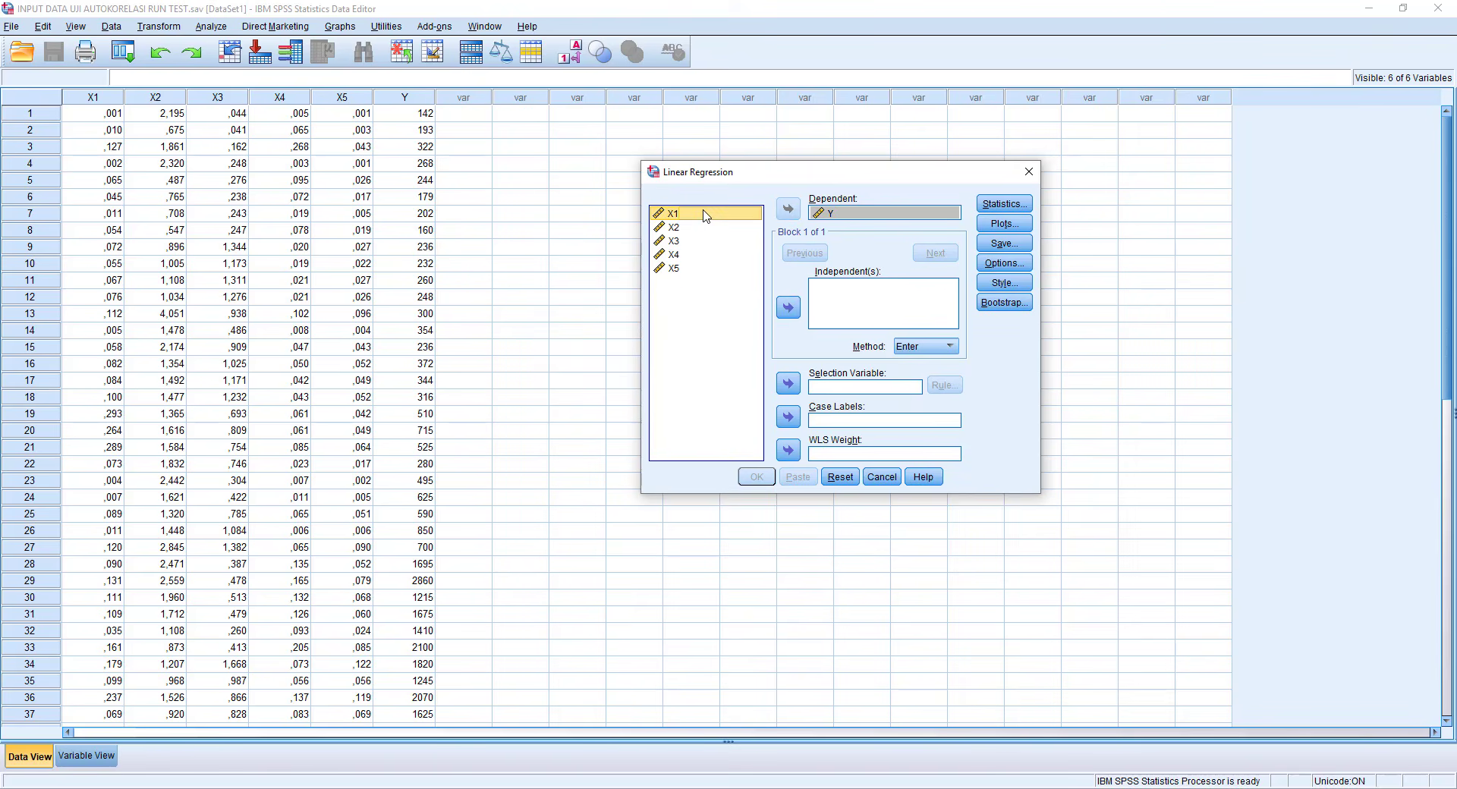
{"action": "key", "text": "shift+End"}
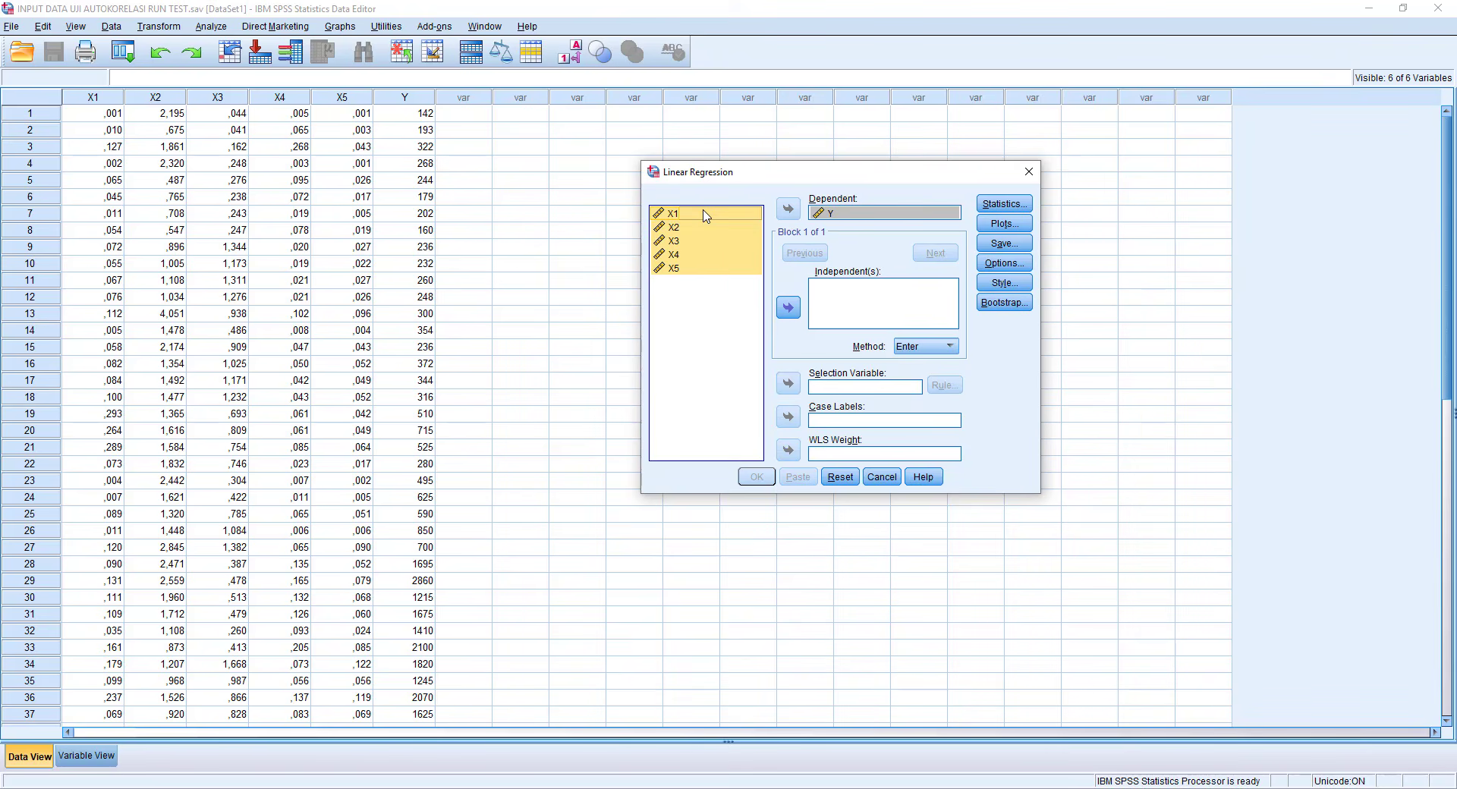
{"action": "left_click", "coordinate": [789, 309]}
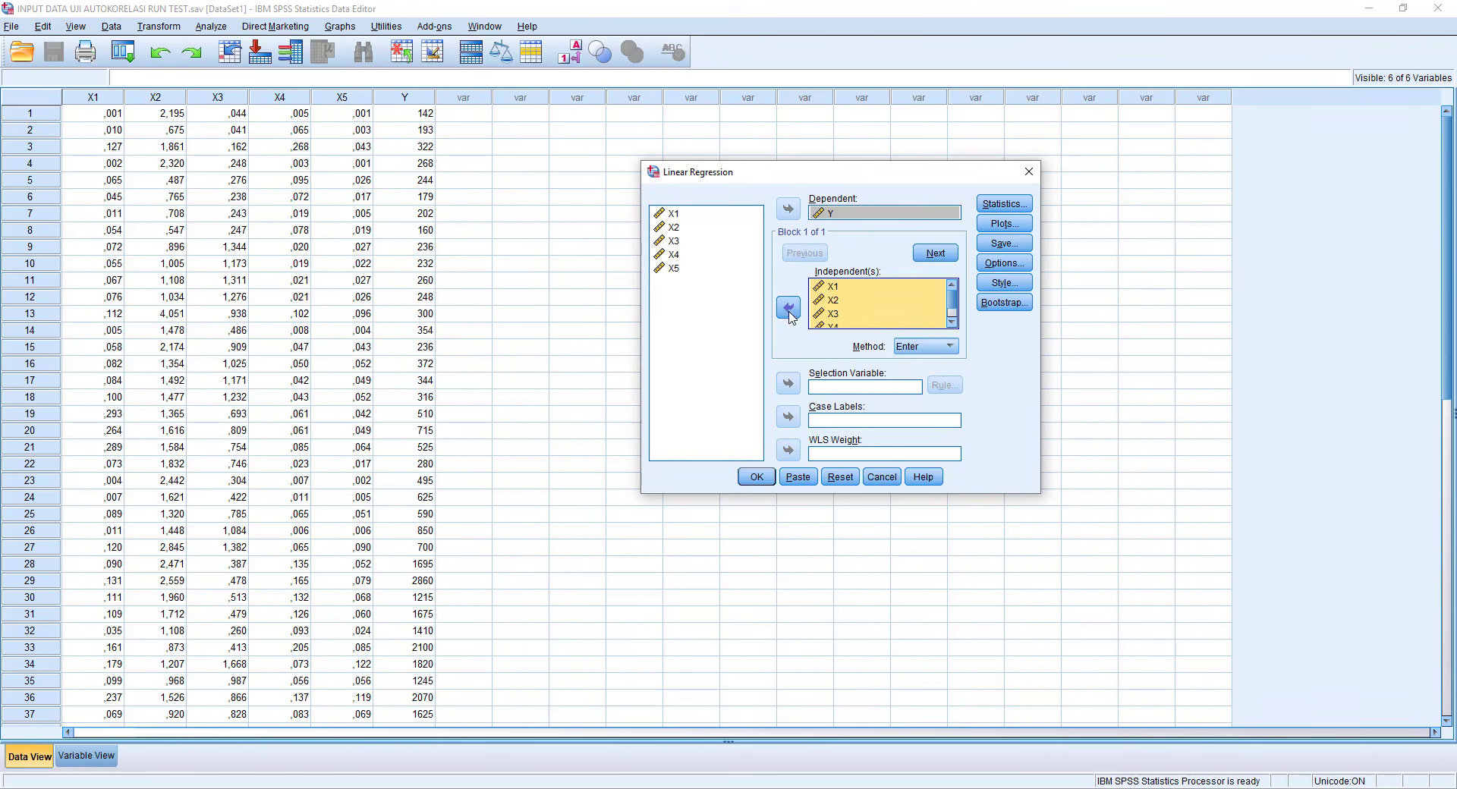
Step: Set the regression to save unstandardized residuals and run it
{"action": "left_click", "coordinate": [1018, 249]}
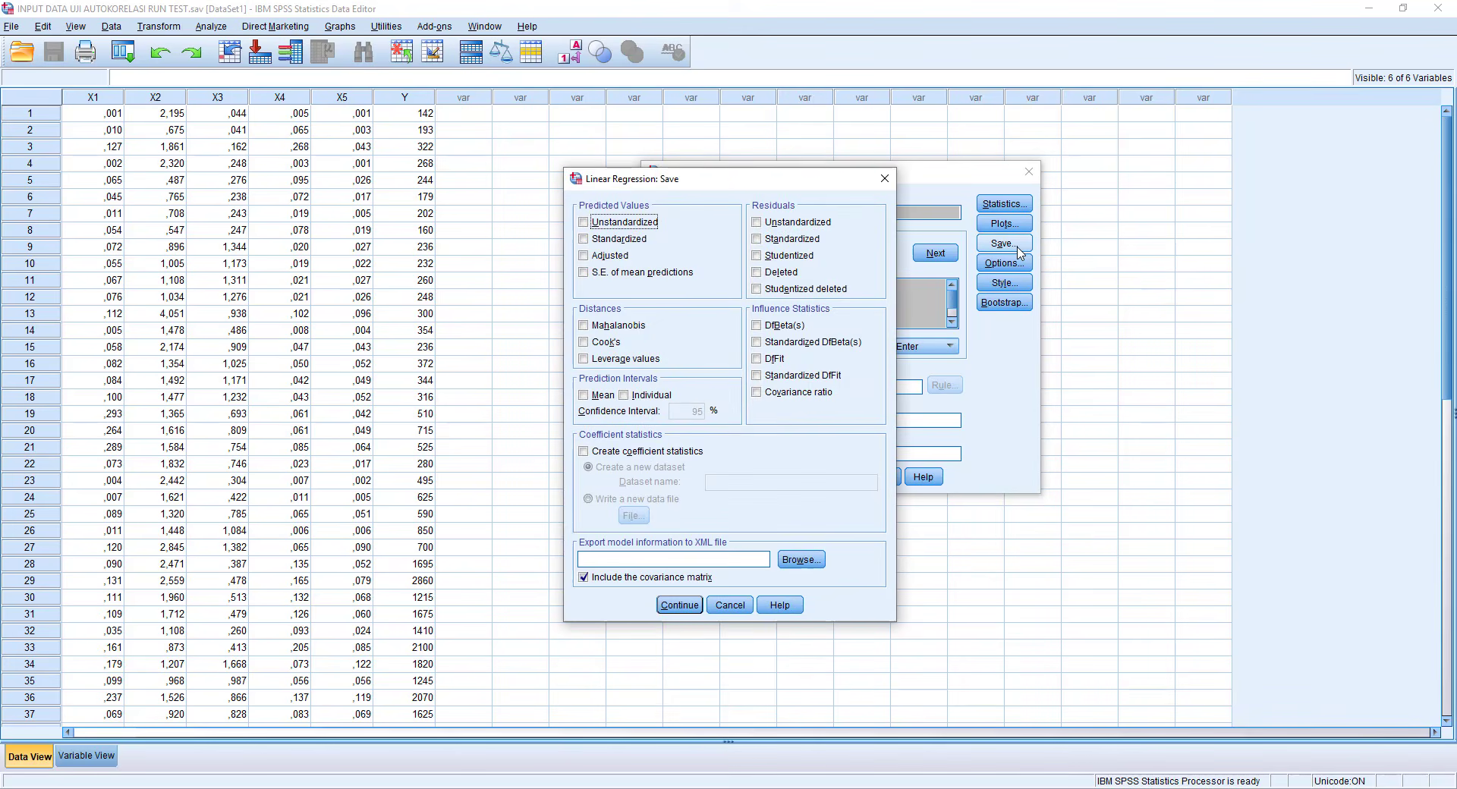
{"action": "left_click", "coordinate": [789, 226]}
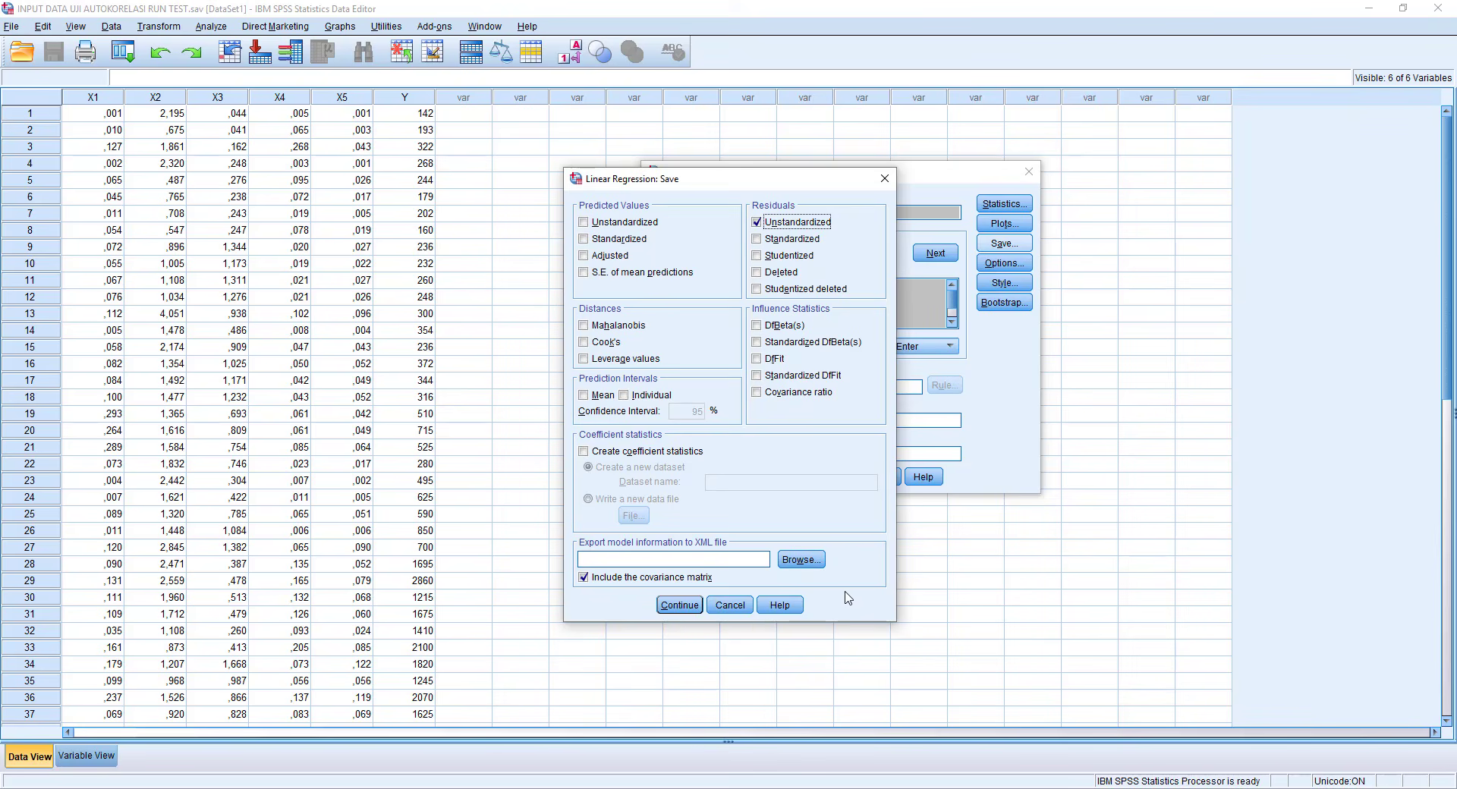
{"action": "left_click", "coordinate": [687, 607]}
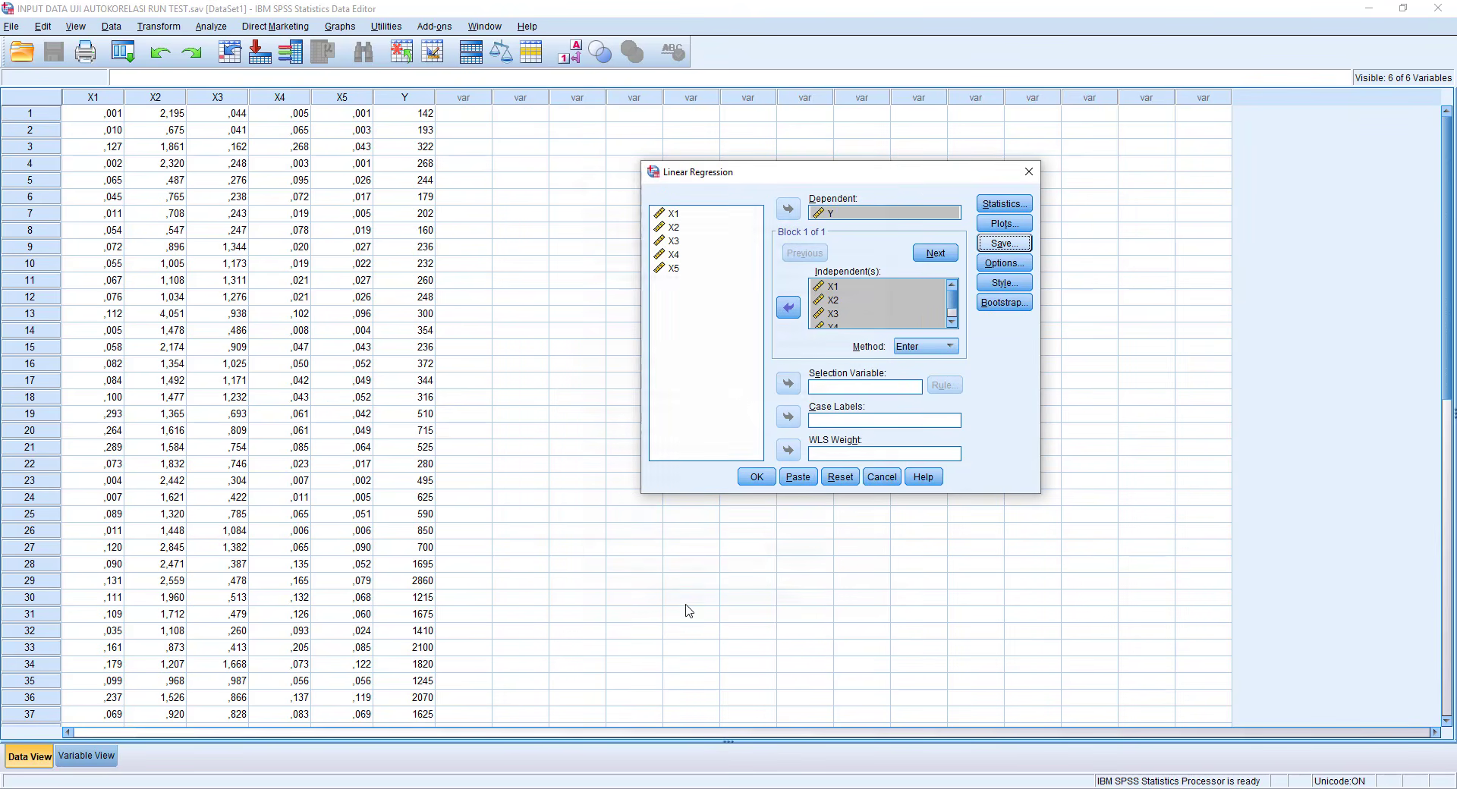
{"action": "left_click", "coordinate": [761, 479]}
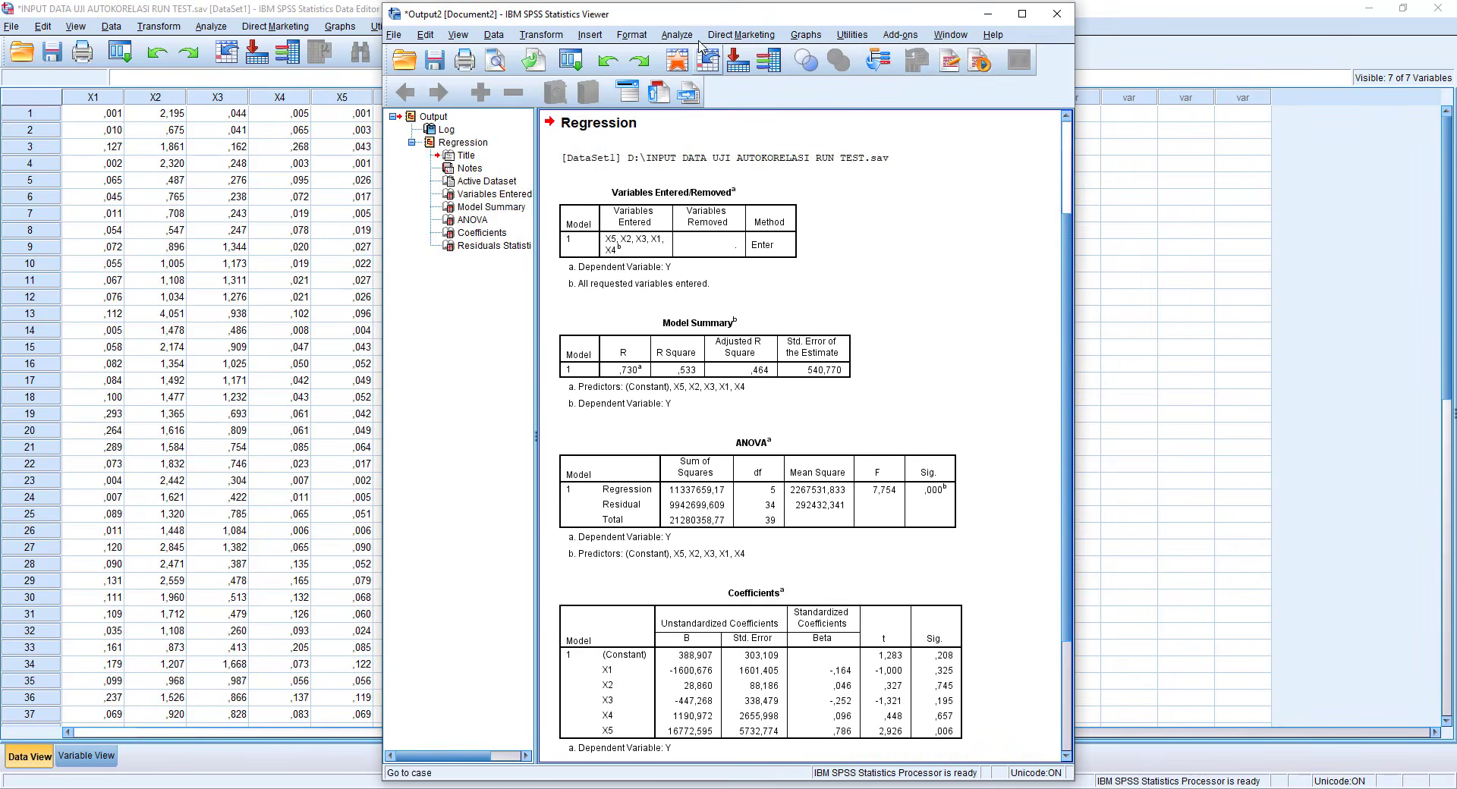
Step: Minimize the output viewer and select the new residual column in the dataset to inspect it
{"action": "left_click_drag", "start_coordinate": [708, 27], "coordinate": [1091, 17]}
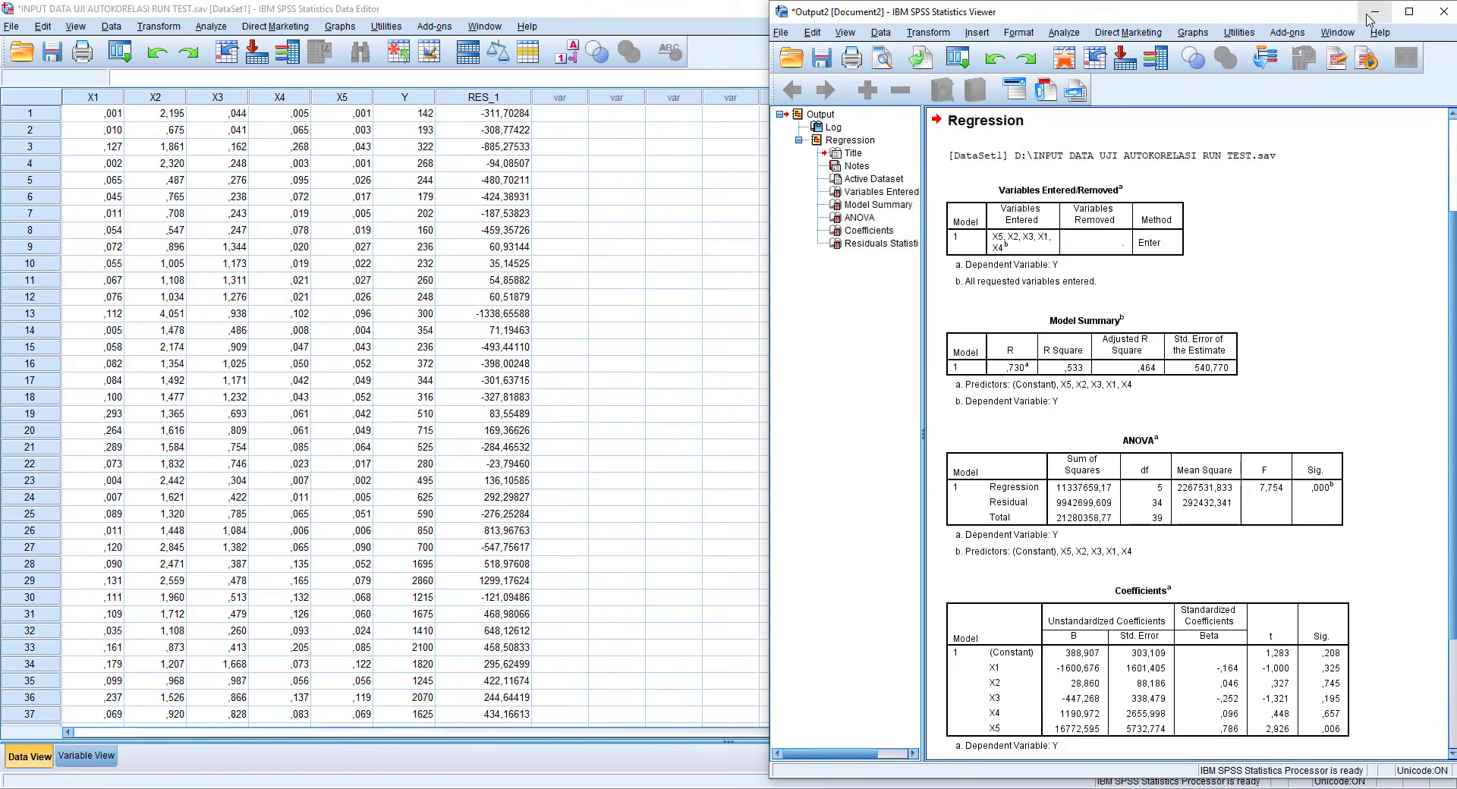
{"action": "left_click", "coordinate": [1374, 11]}
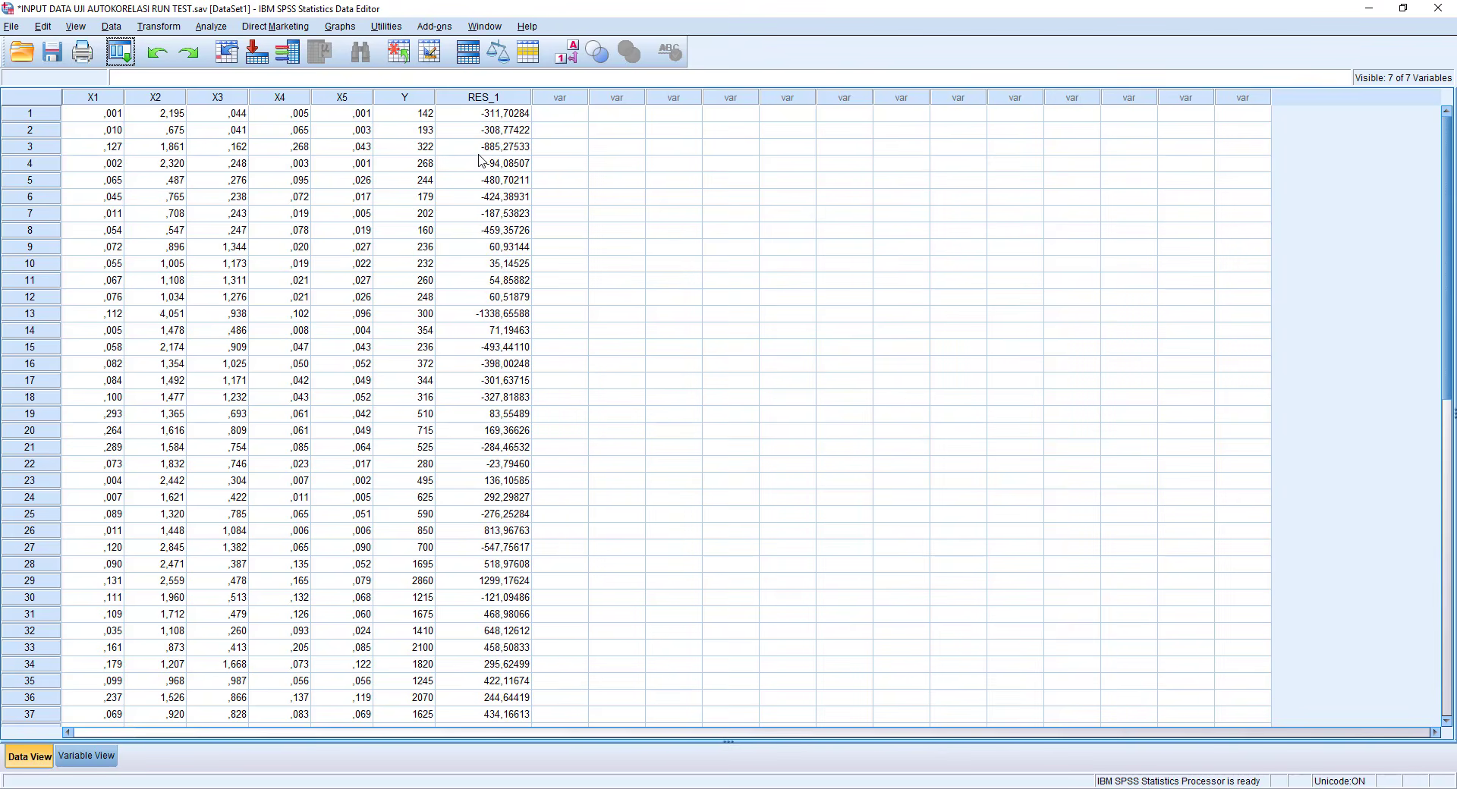
{"action": "left_click", "coordinate": [484, 98]}
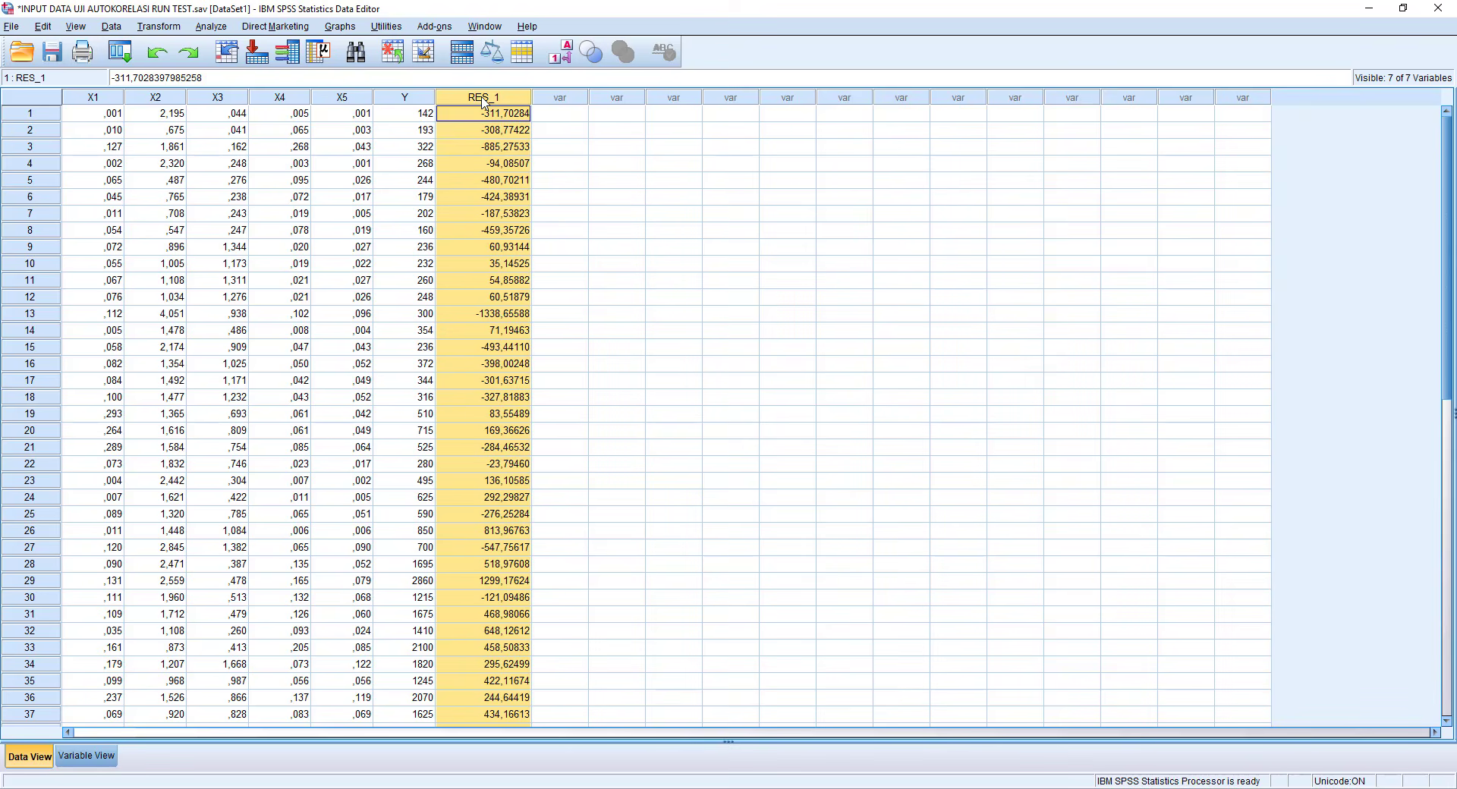
Step: Run a legacy nonparametric Runs Test on the unstandardized residual variable with the median as cut point
{"action": "left_click", "coordinate": [211, 27]}
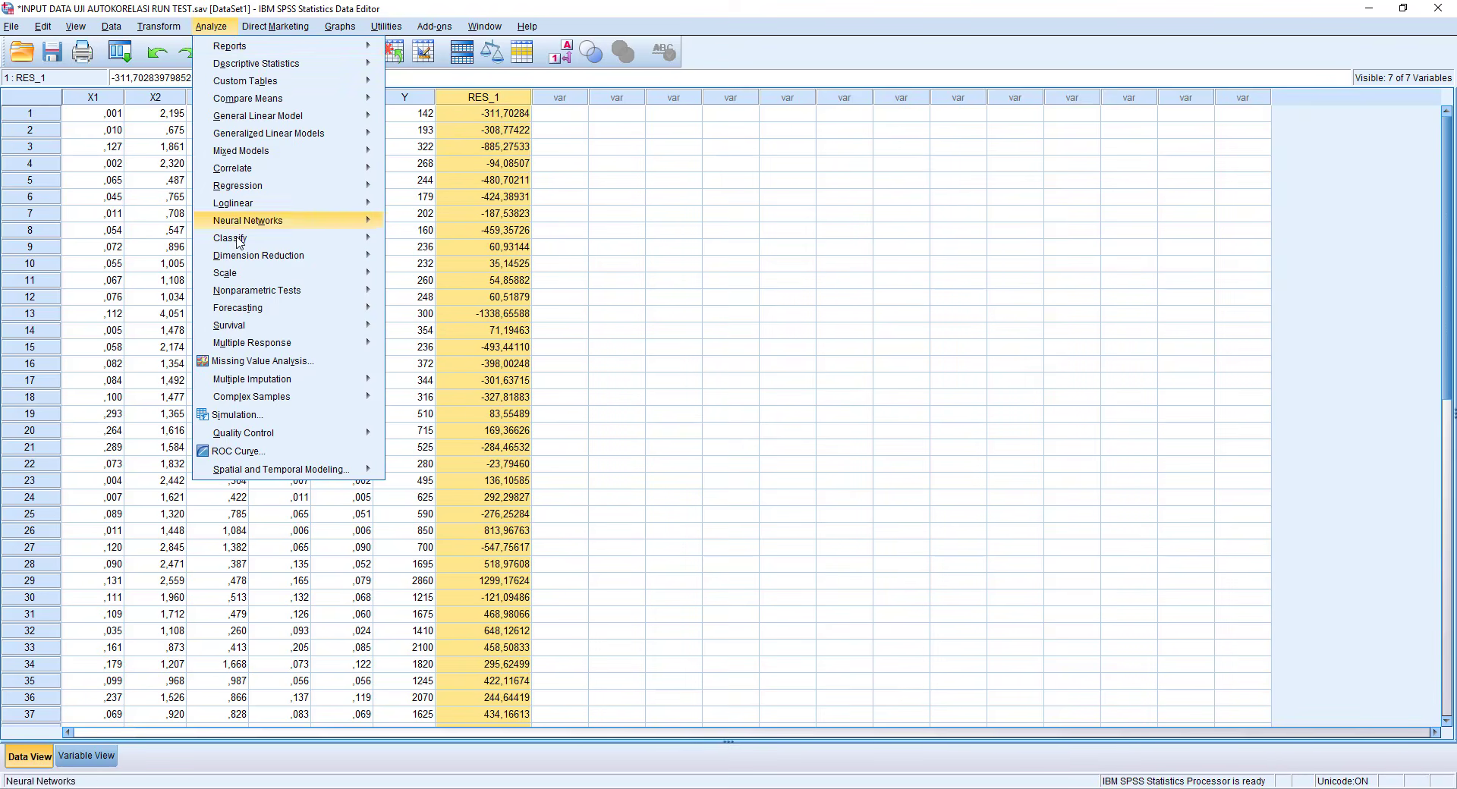
{"action": "mouse_move", "coordinate": [252, 294]}
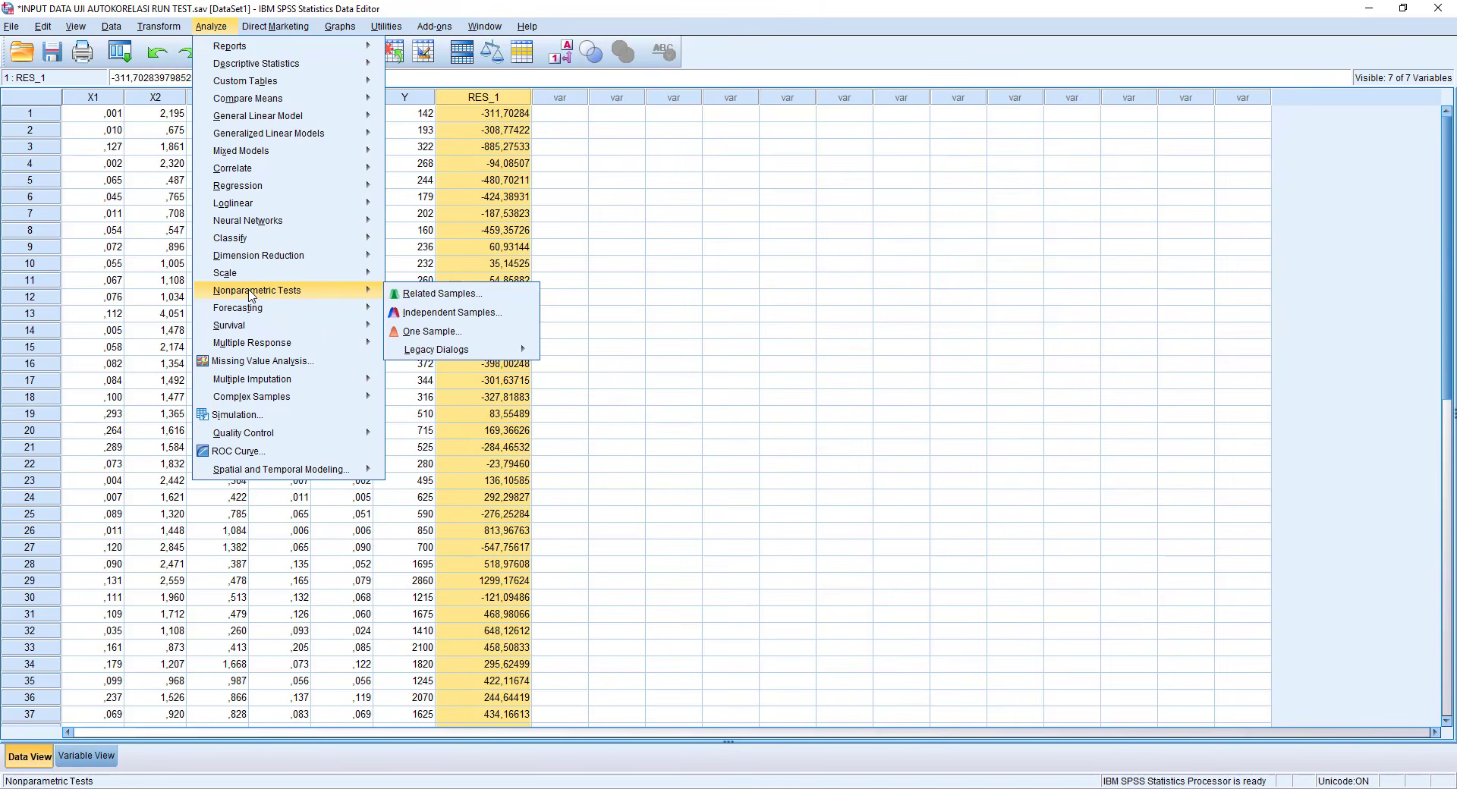
{"action": "mouse_move", "coordinate": [432, 357]}
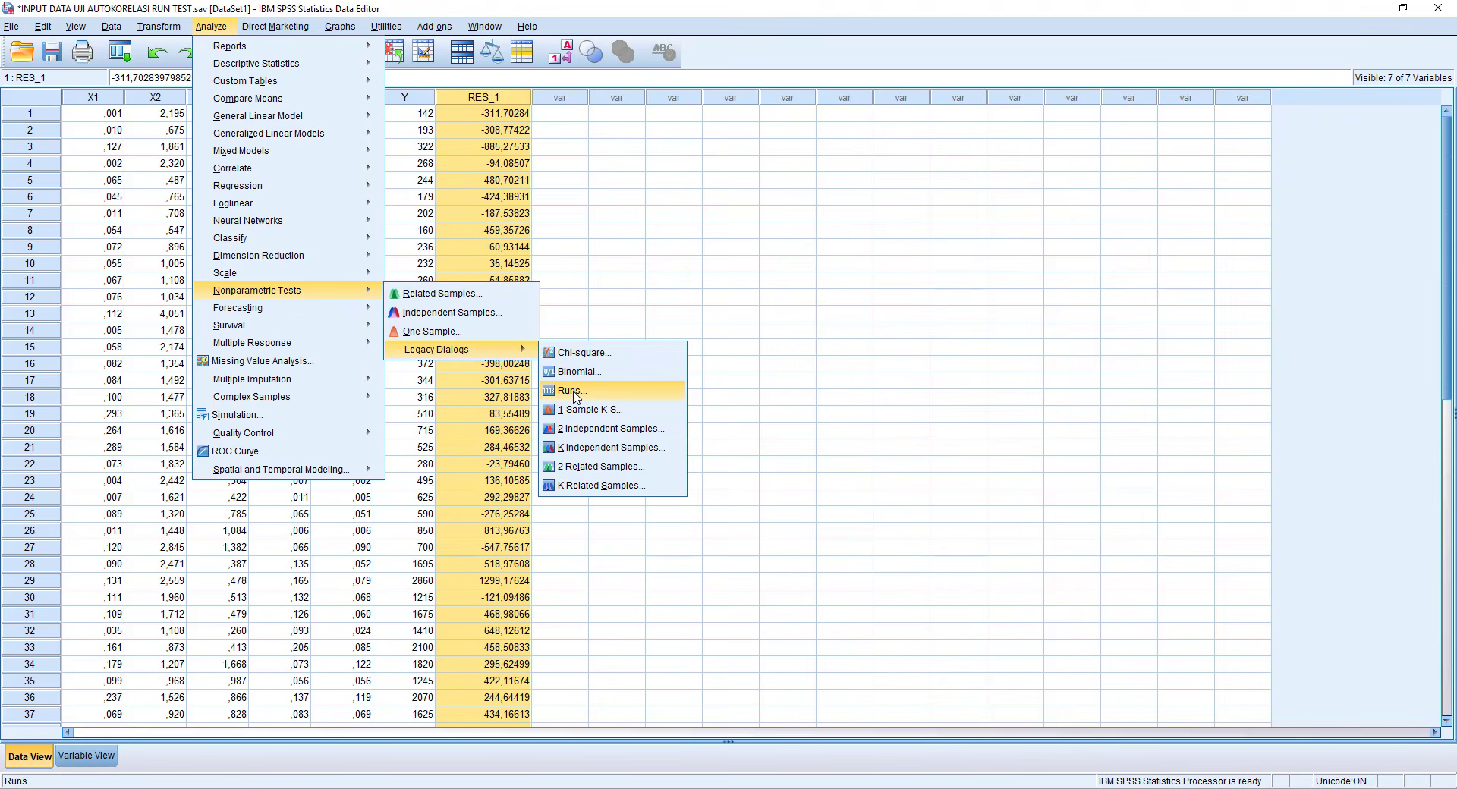
{"action": "left_click", "coordinate": [575, 392]}
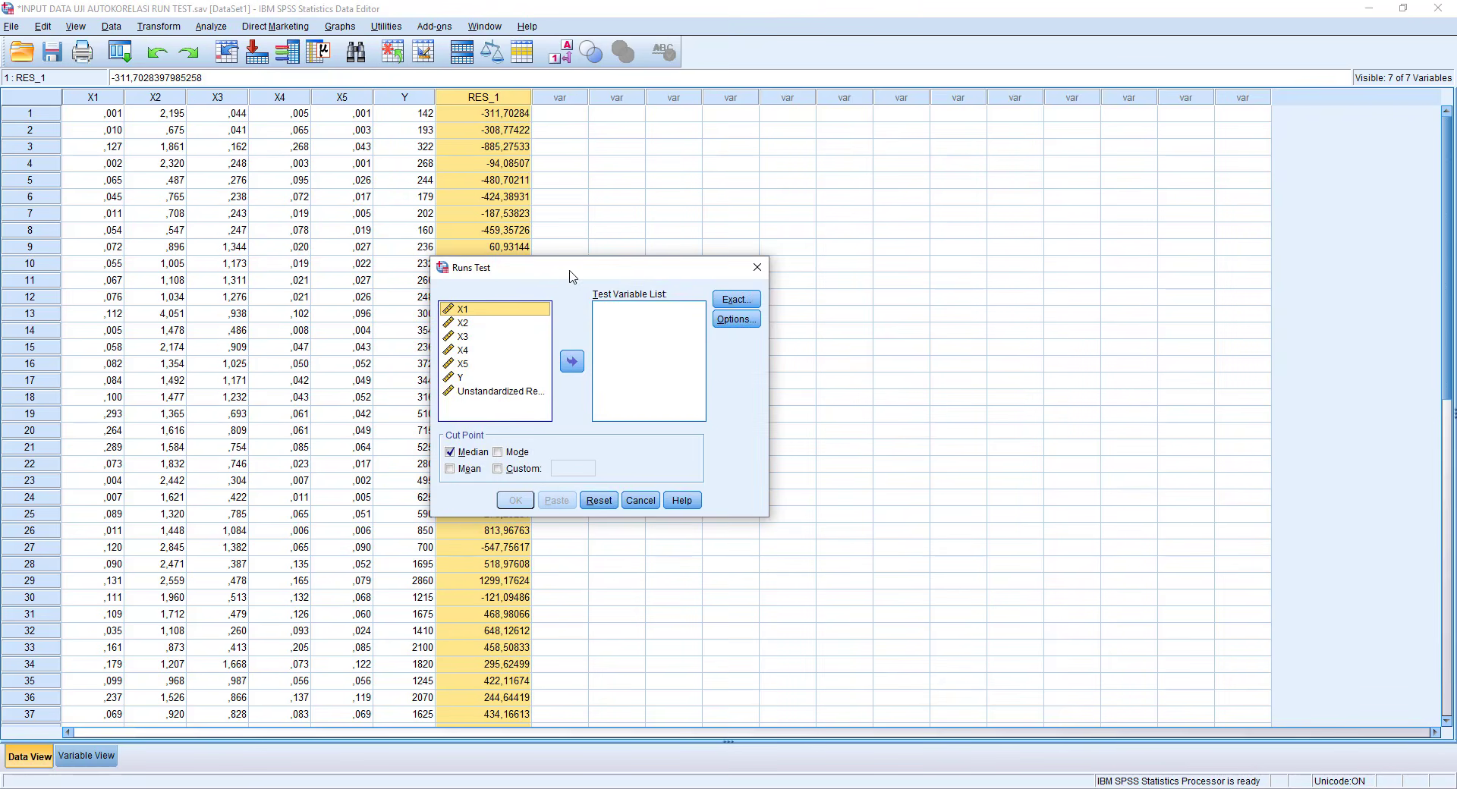
{"action": "left_click_drag", "start_coordinate": [571, 275], "coordinate": [787, 227]}
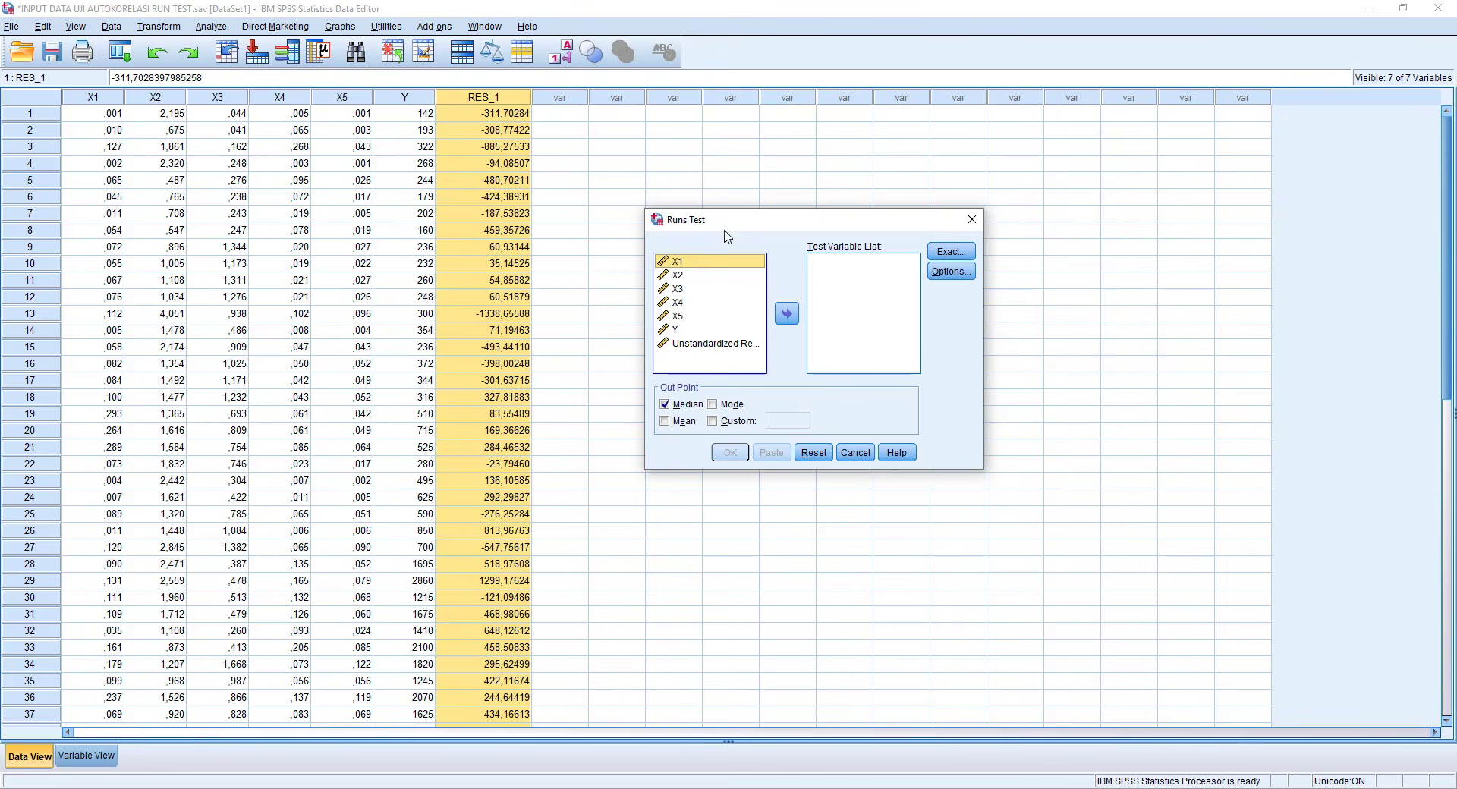
{"action": "left_click", "coordinate": [731, 344]}
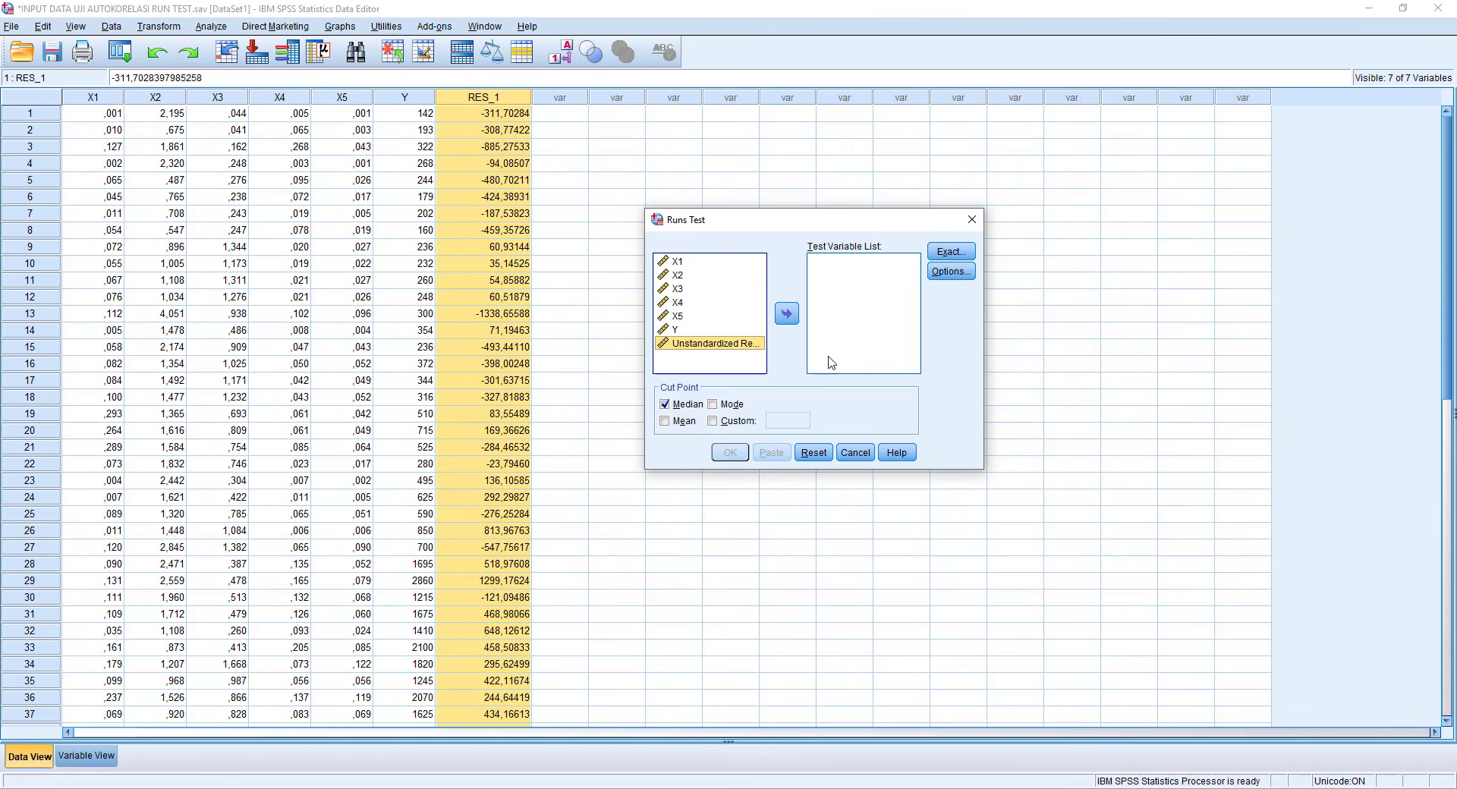
{"action": "left_click", "coordinate": [789, 317]}
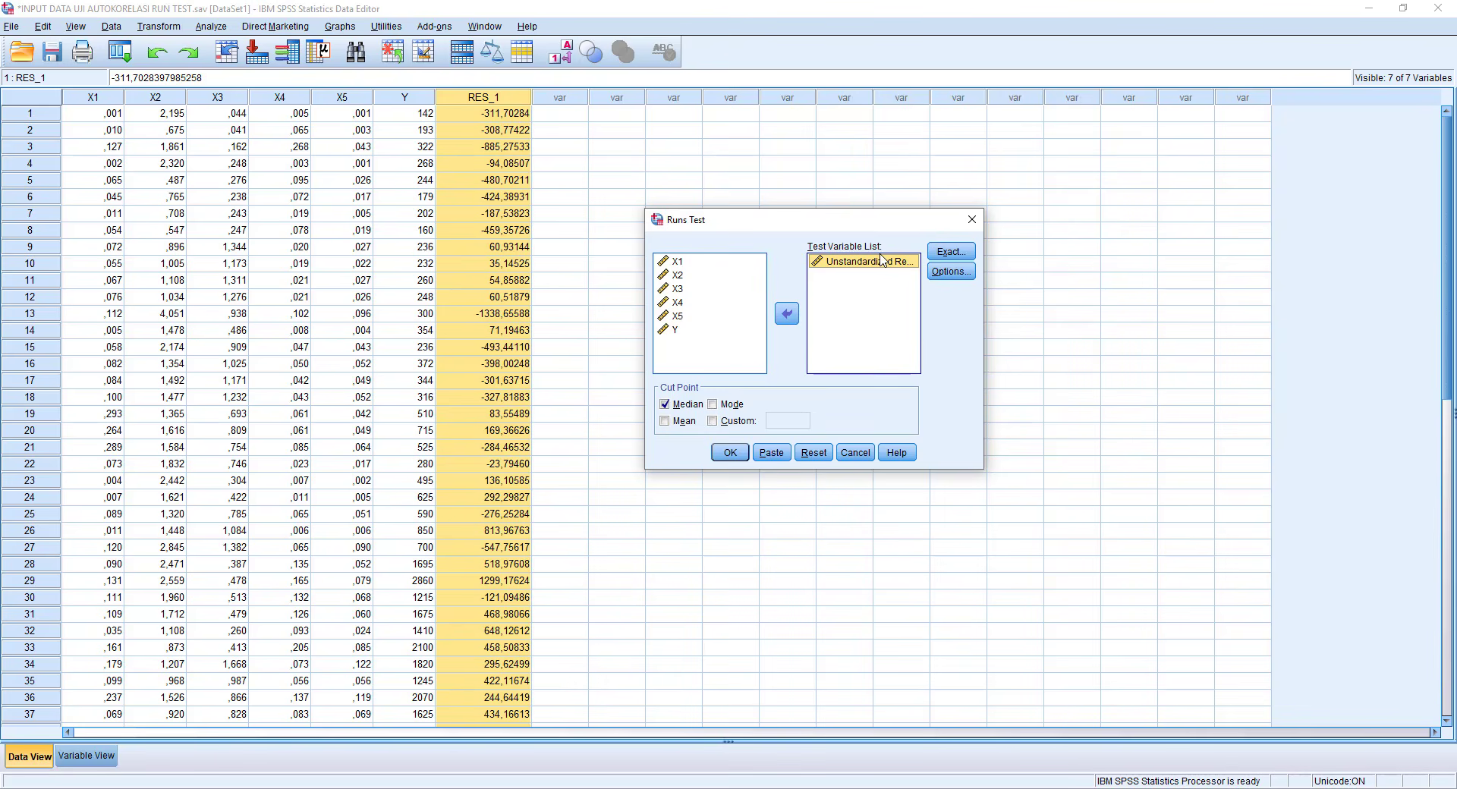
{"action": "left_click", "coordinate": [730, 452]}
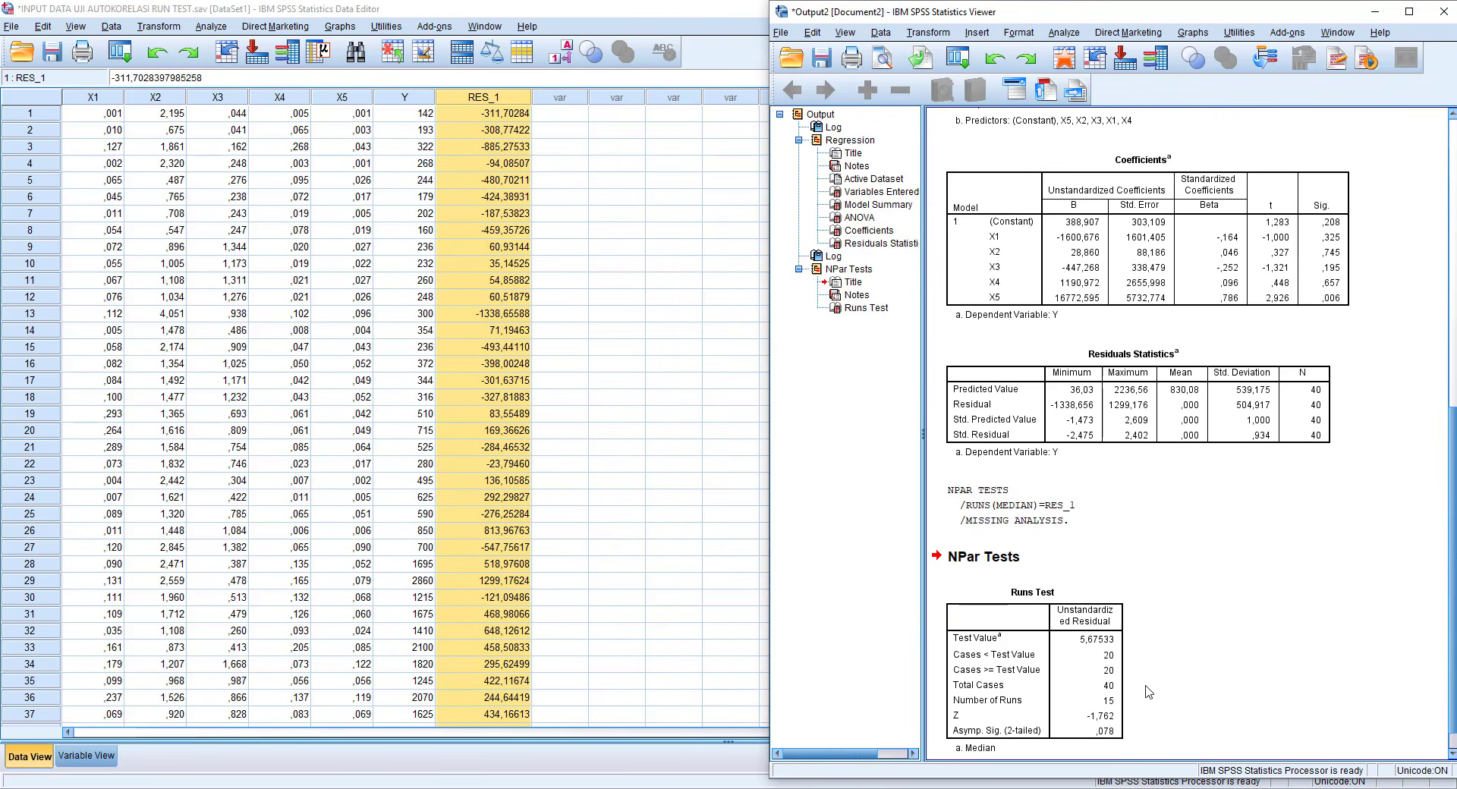
Step: Compare the Asymp. Sig. (2-tailed) value in the Runs Test table with the 0,05 testing criteria in the Adobe Reader PDF
{"action": "left_click", "coordinate": [1075, 680]}
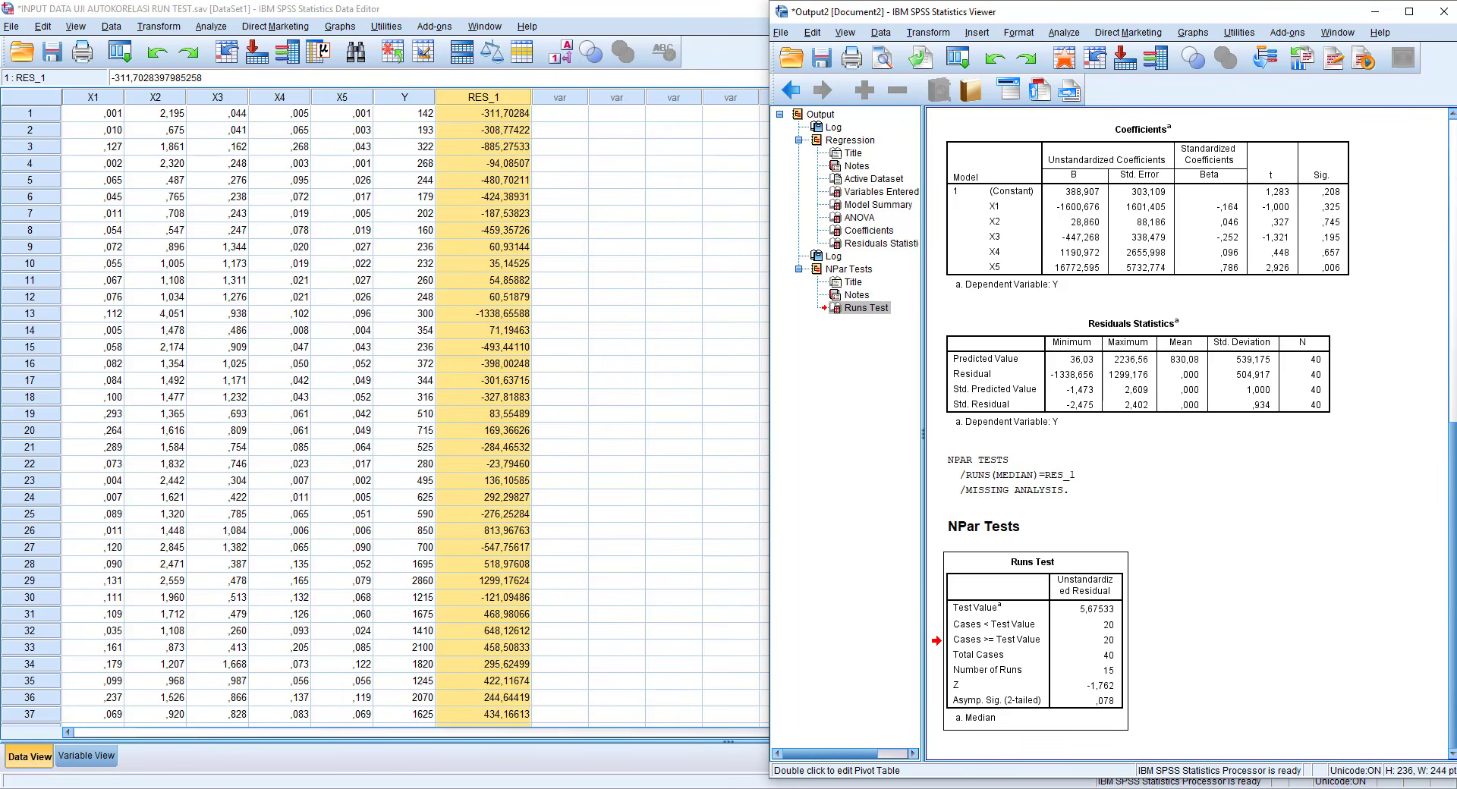
{"action": "left_click", "coordinate": [284, 717]}
{"action": "scroll", "coordinate": [763, 495], "scroll_direction": "down", "scroll_amount": 2}
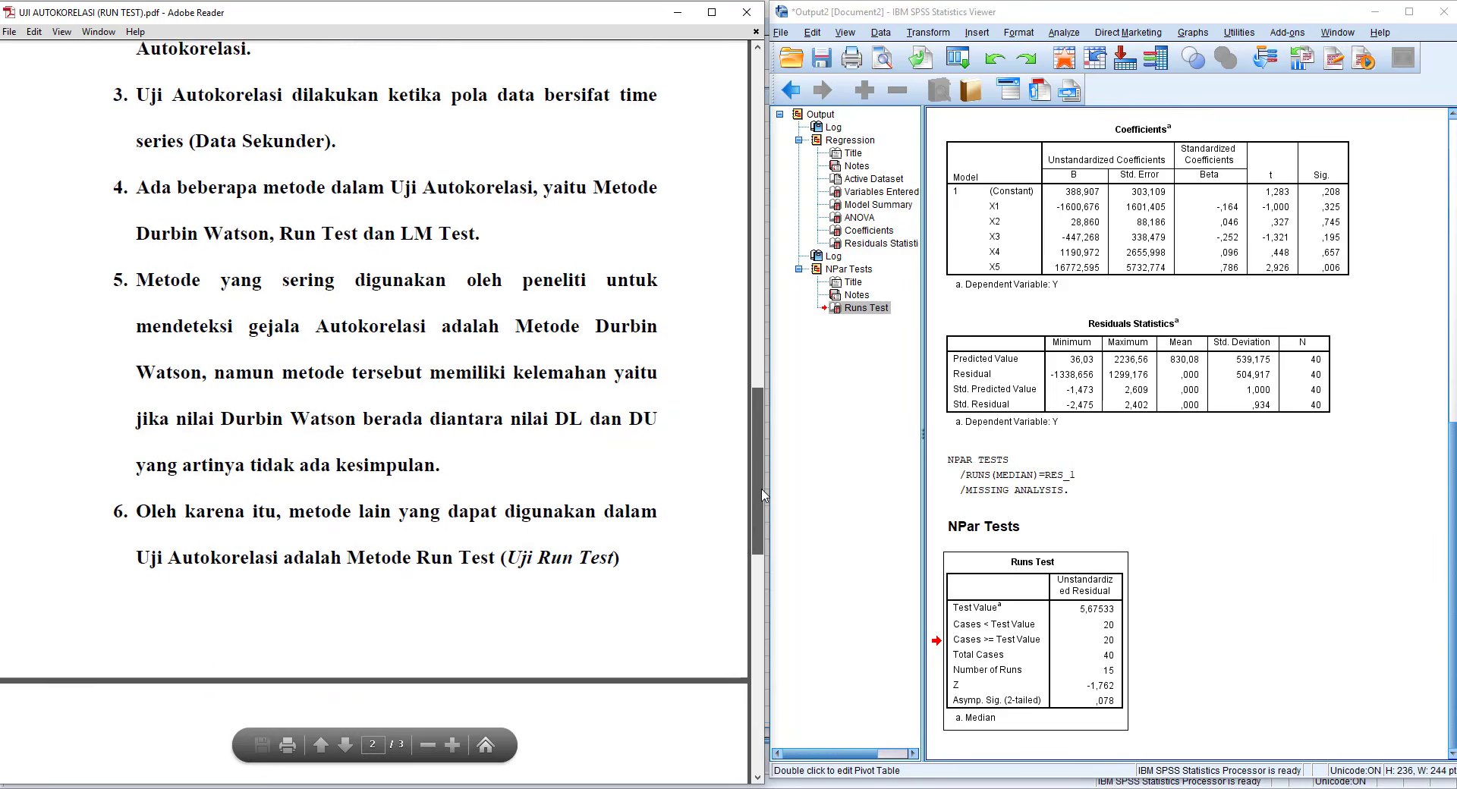
{"action": "left_click_drag", "start_coordinate": [763, 495], "coordinate": [774, 641]}
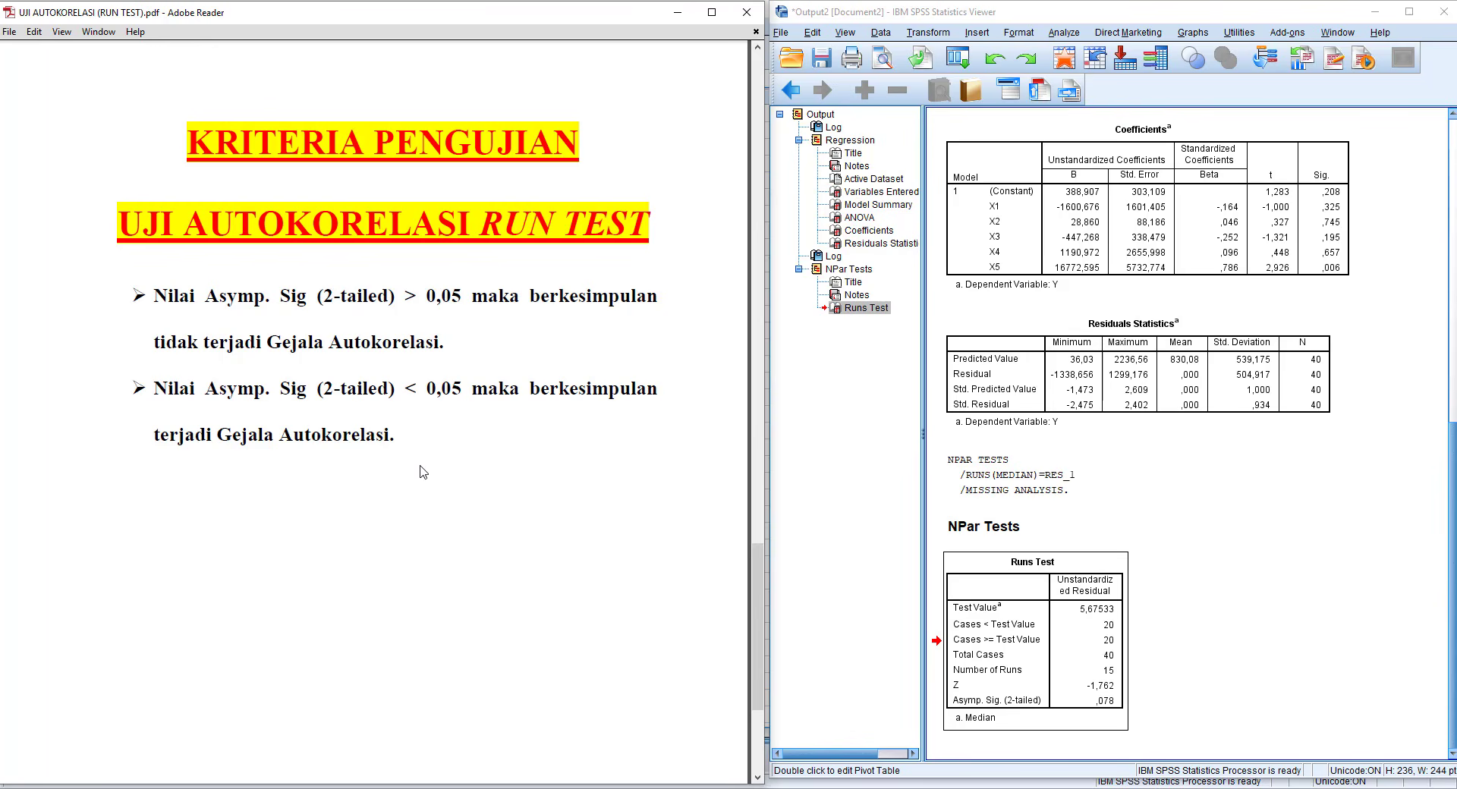
{"action": "left_click", "coordinate": [1037, 661]}
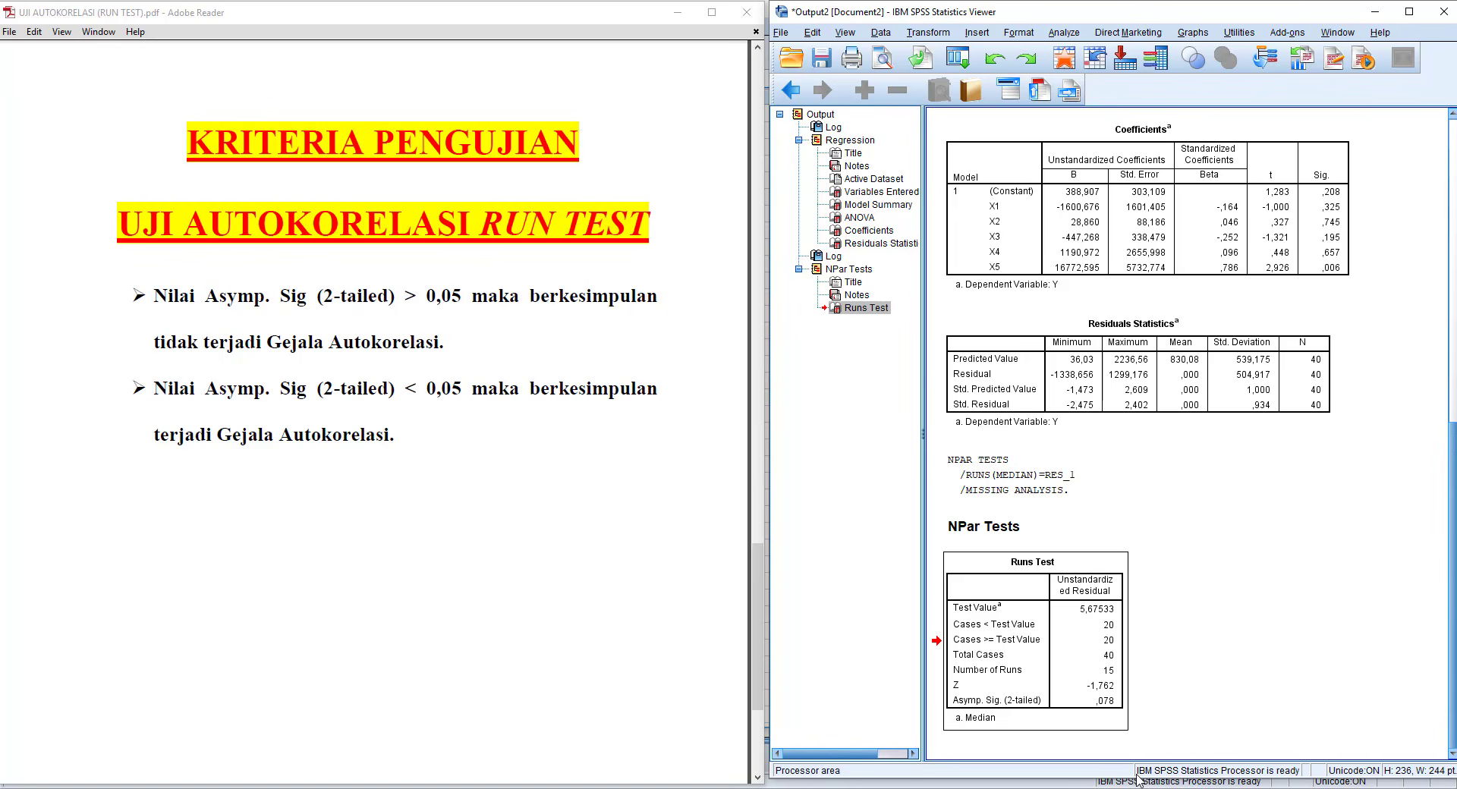
{"action": "left_click", "coordinate": [977, 717]}
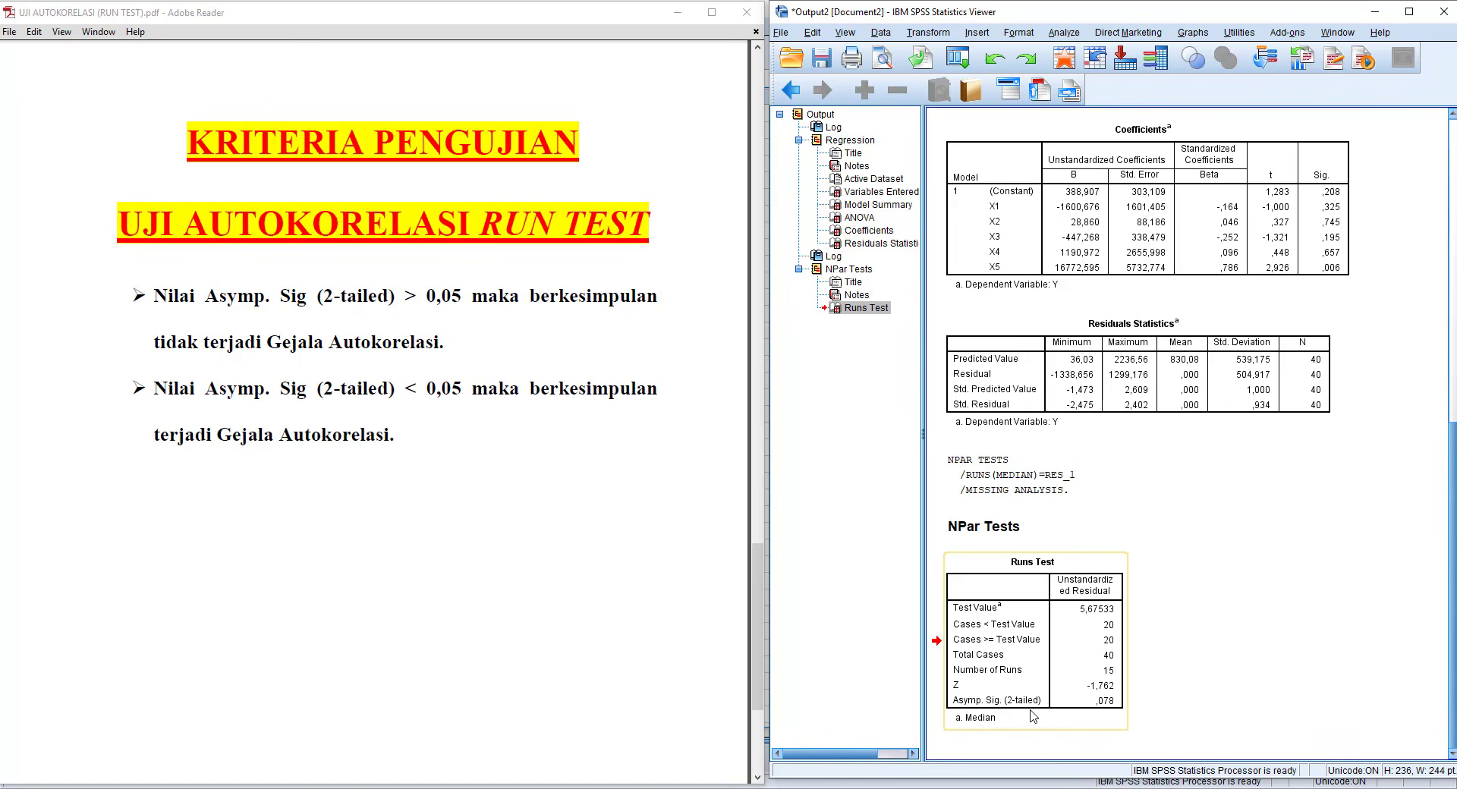